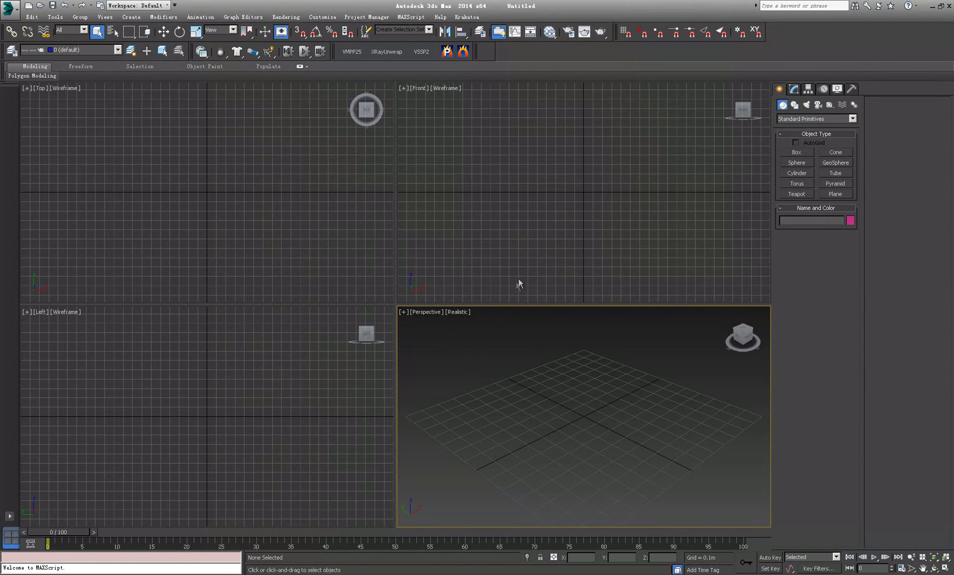
Step: Maximize the Perspective viewport and orbit it to look down on the empty grid
{"action": "key", "text": "alt+w"}
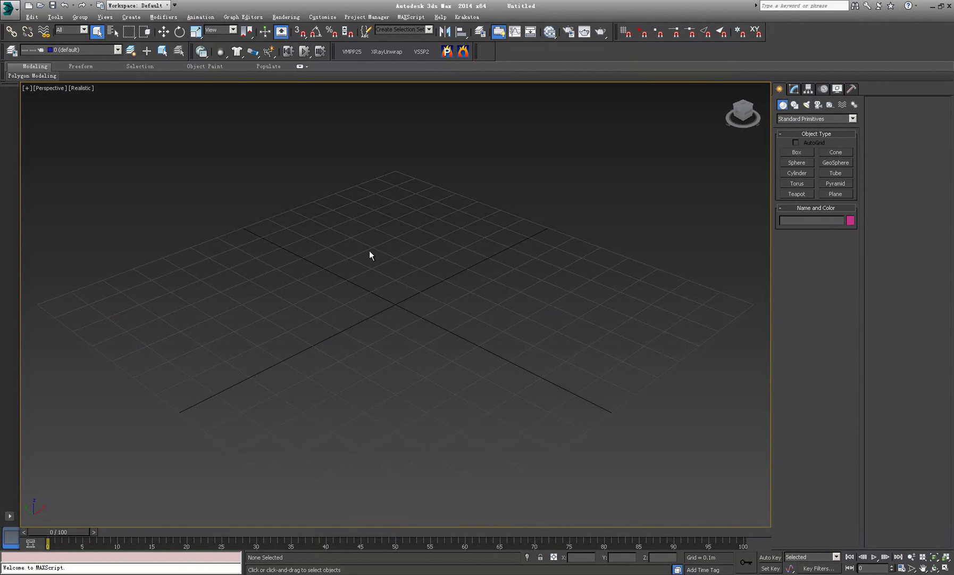
{"action": "middle_click_drag", "start_coordinate": [370, 254], "coordinate": [114, 155], "text": "alt"}
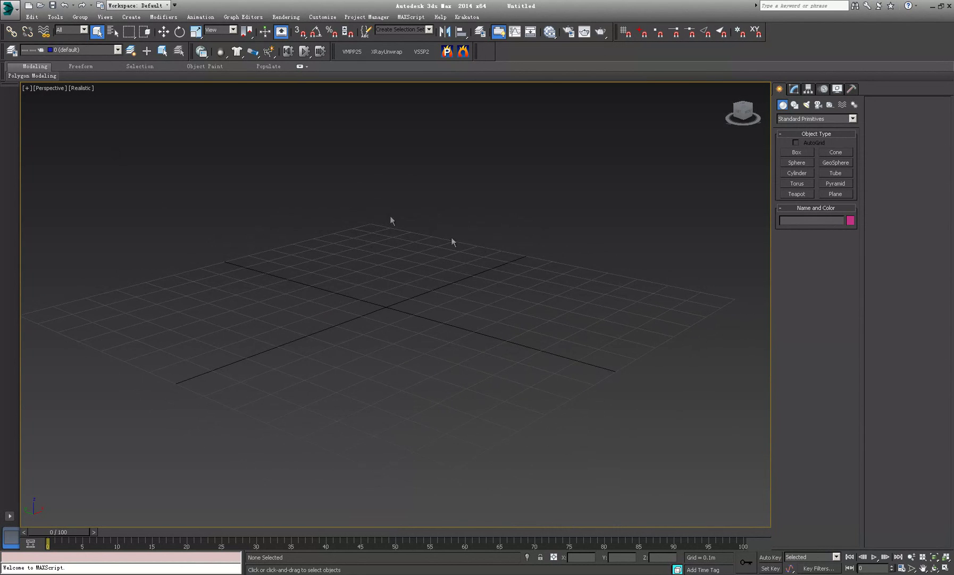
{"action": "middle_click_drag", "start_coordinate": [470, 245], "coordinate": [479, 277], "text": "alt"}
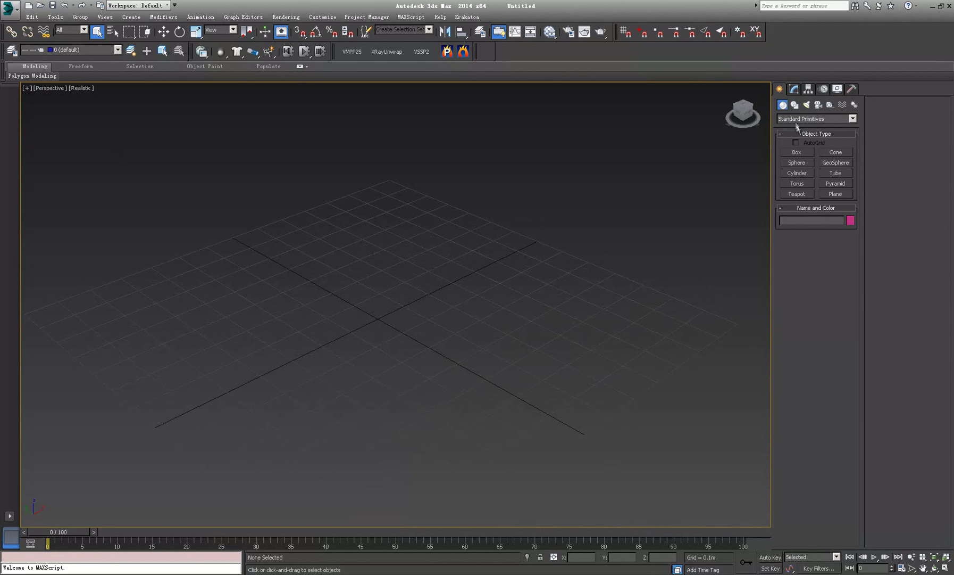
Step: Create a teapot at the centre of the grid
{"action": "left_click", "coordinate": [798, 195]}
{"action": "left_click_drag", "start_coordinate": [376, 317], "coordinate": [417, 340]}
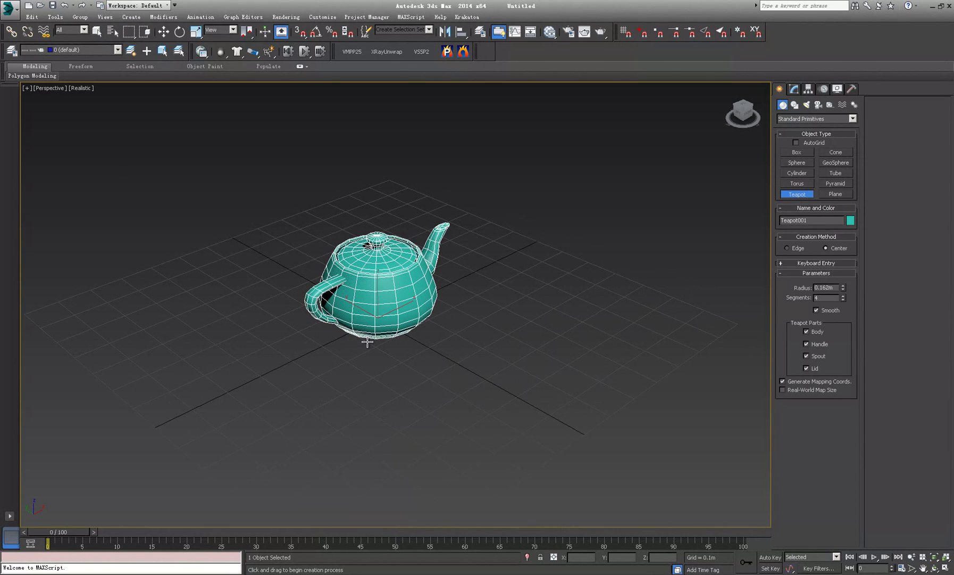
{"action": "right_click", "coordinate": [367, 342]}
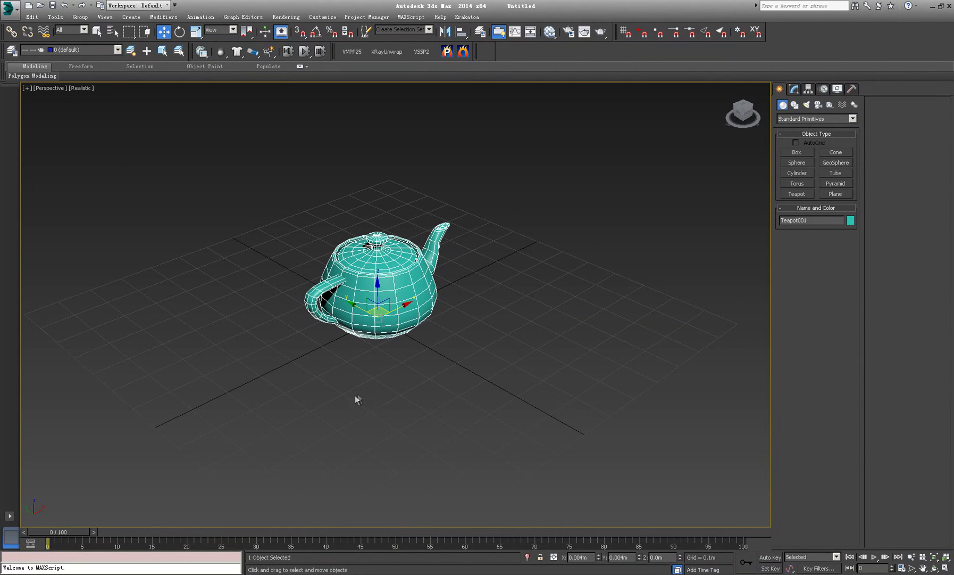
Step: Set Teapot001's X and Y positions to 0
{"action": "left_click", "coordinate": [578, 557]}
{"action": "type", "text": "0"}
{"action": "key", "text": "Tab"}
{"action": "type", "text": "0"}
{"action": "key", "text": "Tab"}
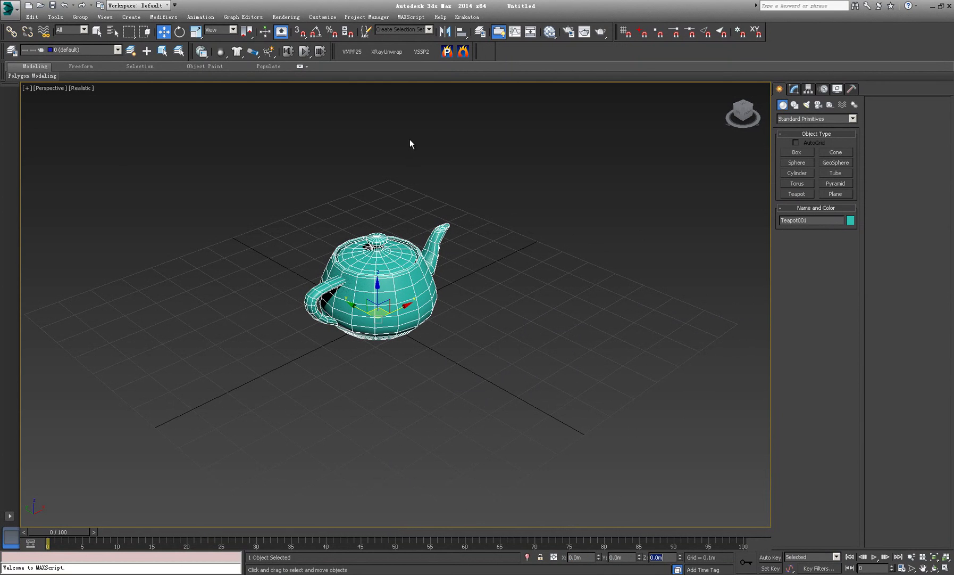
{"action": "middle_click_drag", "start_coordinate": [329, 362], "coordinate": [329, 347], "text": "alt"}
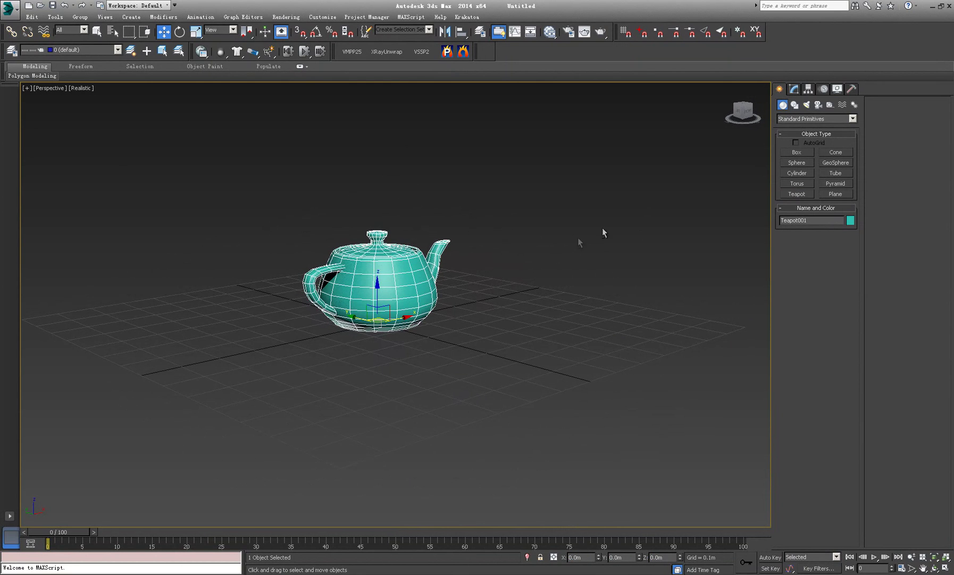
{"action": "middle_click_drag", "start_coordinate": [557, 248], "coordinate": [495, 274], "text": "alt"}
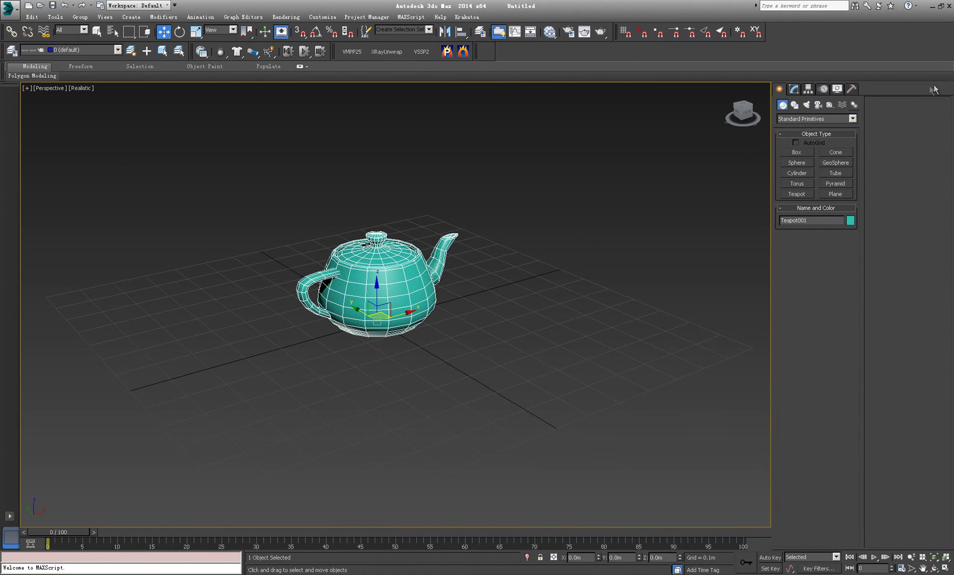
Step: Add an Edit Poly modifier to the teapot
{"action": "left_click", "coordinate": [794, 89]}
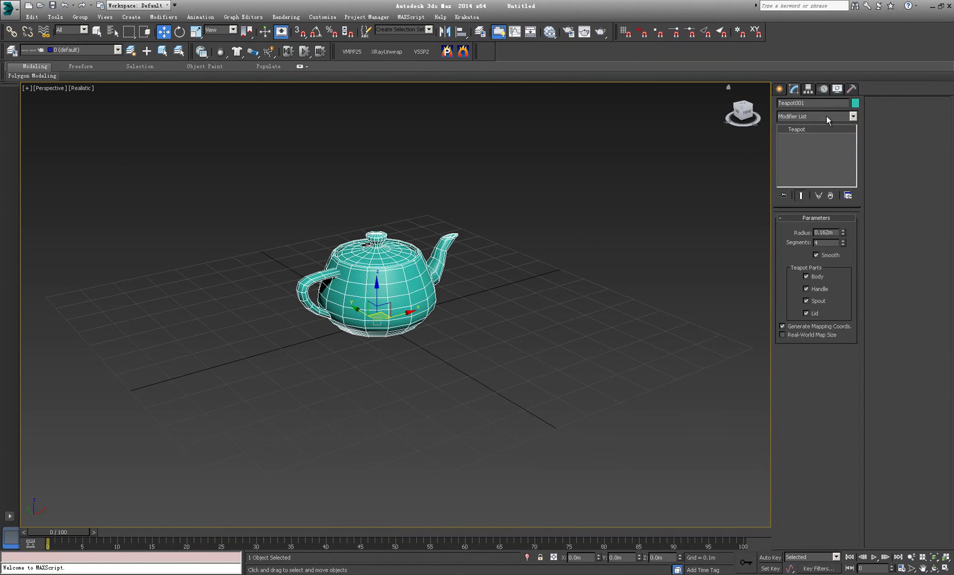
{"action": "left_click", "coordinate": [826, 115]}
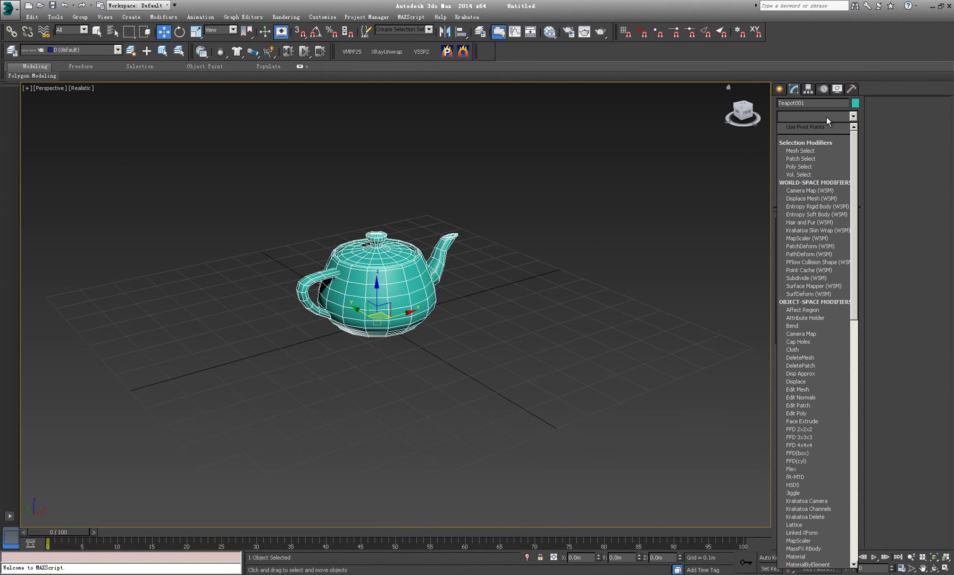
{"action": "left_click", "coordinate": [808, 414]}
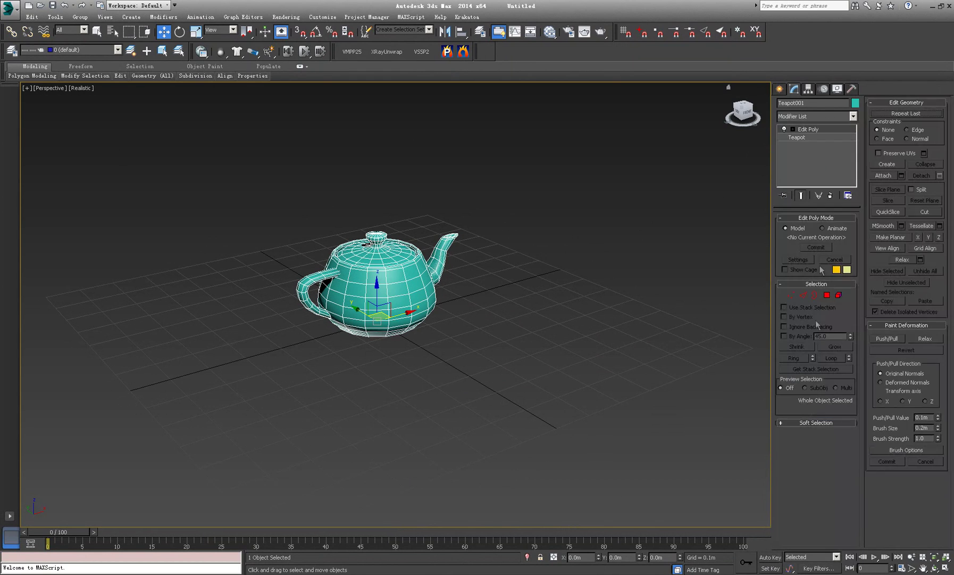
Step: Delete the teapot's lid and spout elements
{"action": "left_click", "coordinate": [839, 295]}
{"action": "left_click", "coordinate": [387, 255]}
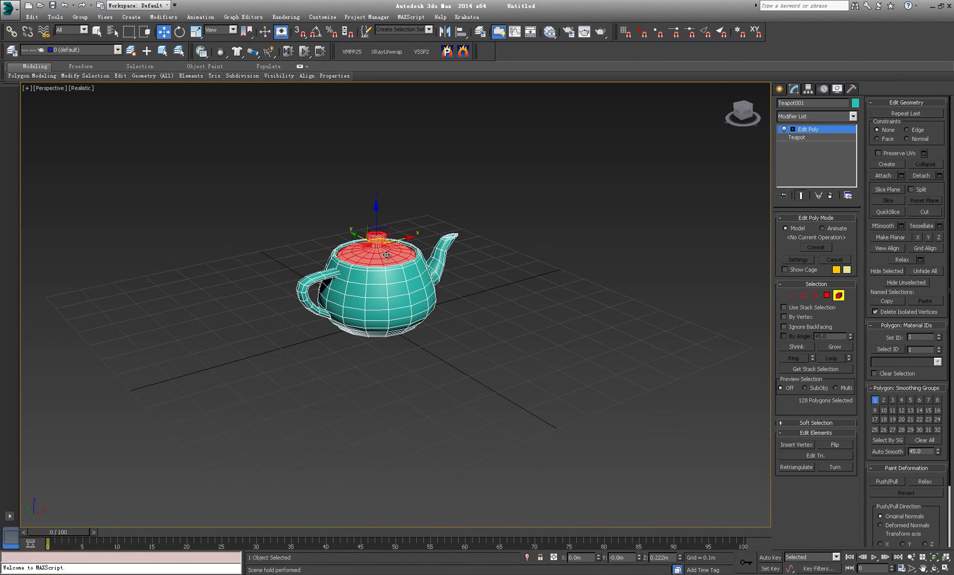
{"action": "key", "text": "Delete"}
{"action": "left_click", "coordinate": [444, 250]}
{"action": "key", "text": "Delete"}
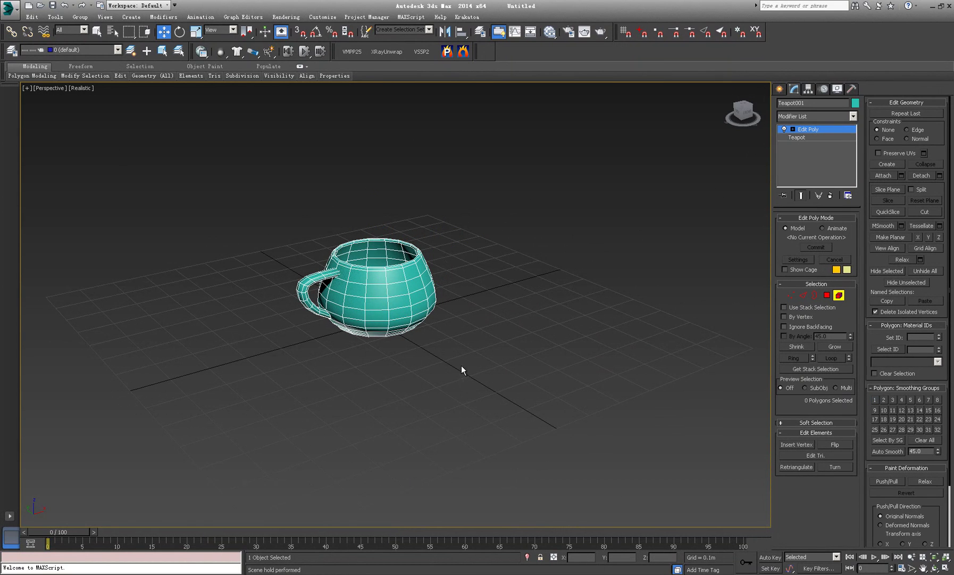
{"action": "middle_click_drag", "start_coordinate": [462, 366], "coordinate": [480, 316], "text": "alt"}
Step: Return to the Teapot base level, accepting the topology warning
{"action": "left_click", "coordinate": [797, 137]}
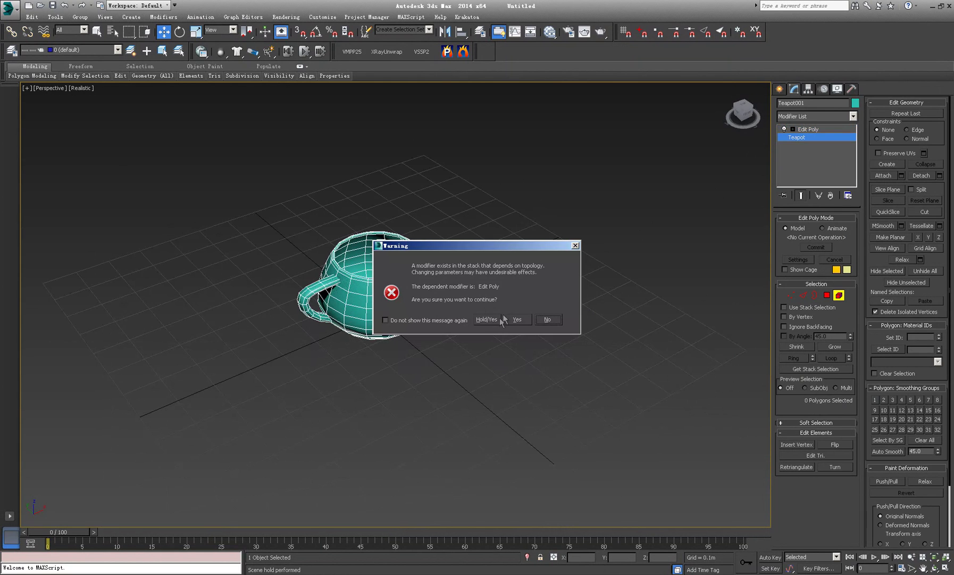
{"action": "left_click", "coordinate": [488, 319]}
{"action": "scroll", "coordinate": [463, 357], "scroll_direction": "down", "scroll_amount": 5}
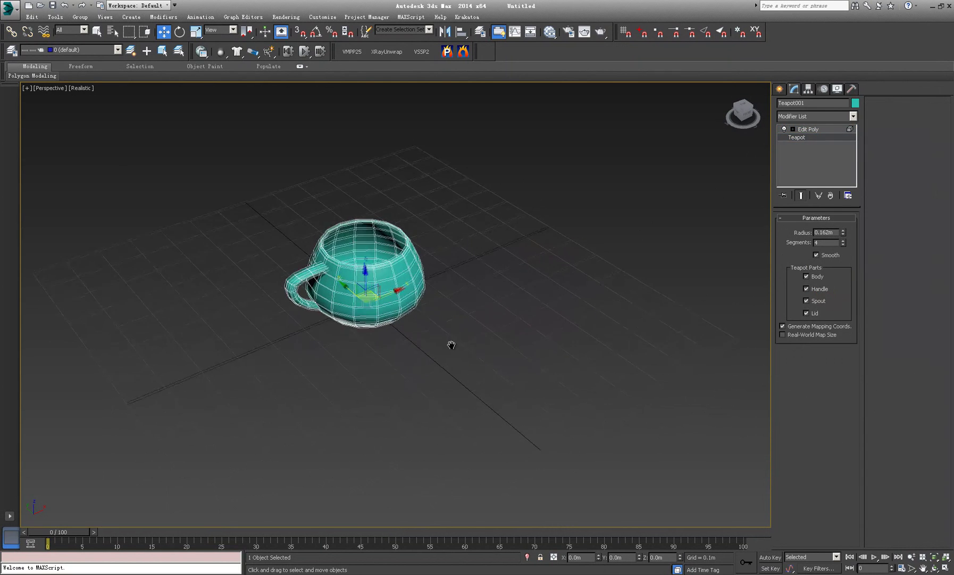
{"action": "left_click", "coordinate": [779, 90]}
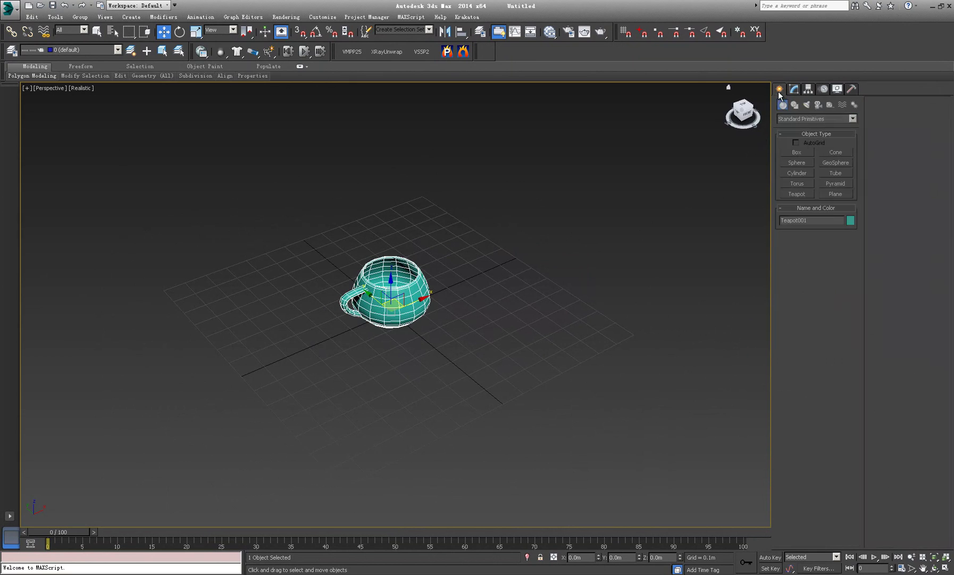
Step: Create a small GeoSphere001 (0.017m radius) on the grid beside the cup
{"action": "left_click", "coordinate": [834, 162]}
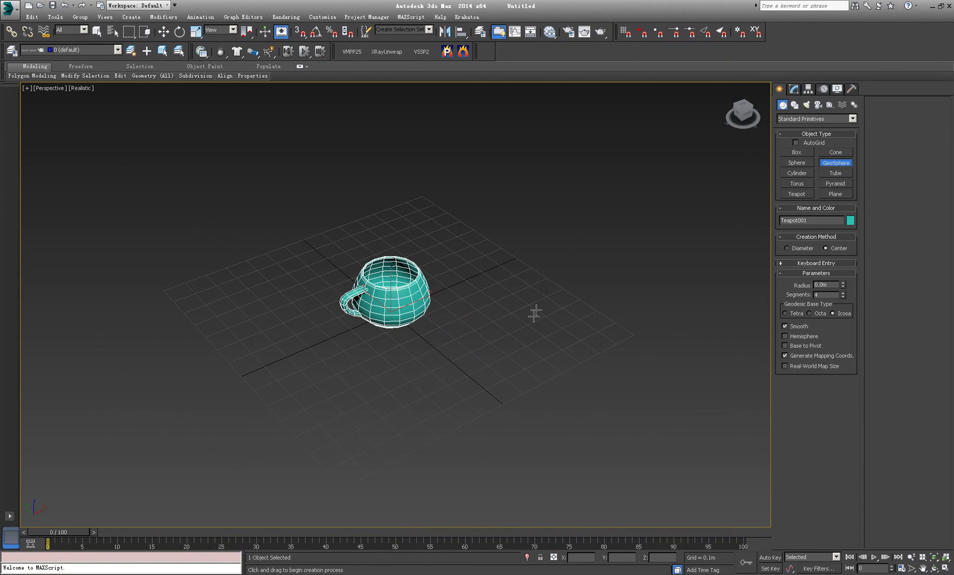
{"action": "left_click_drag", "start_coordinate": [528, 324], "coordinate": [533, 328]}
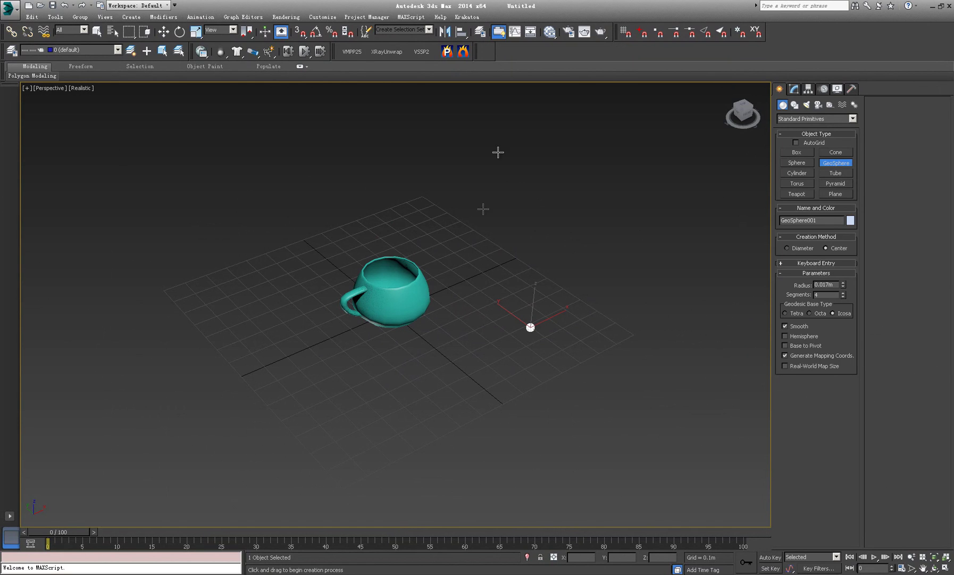
Step: Assign the LIQUID > Alcohol Methyl V-Ray preset to the geosphere, then close the presets window
{"action": "left_click", "coordinate": [351, 52]}
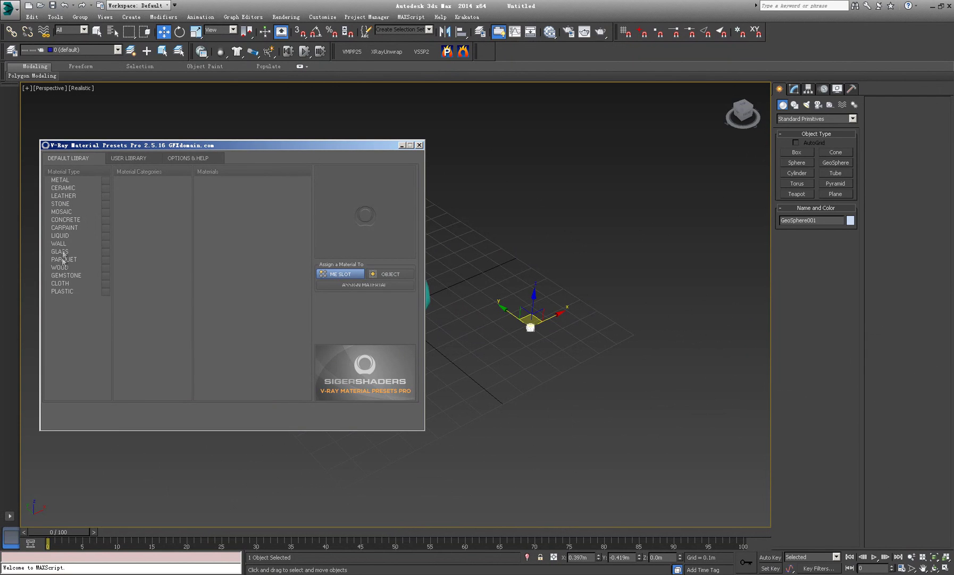
{"action": "left_click", "coordinate": [64, 228]}
{"action": "left_click", "coordinate": [63, 235]}
{"action": "left_click", "coordinate": [218, 188]}
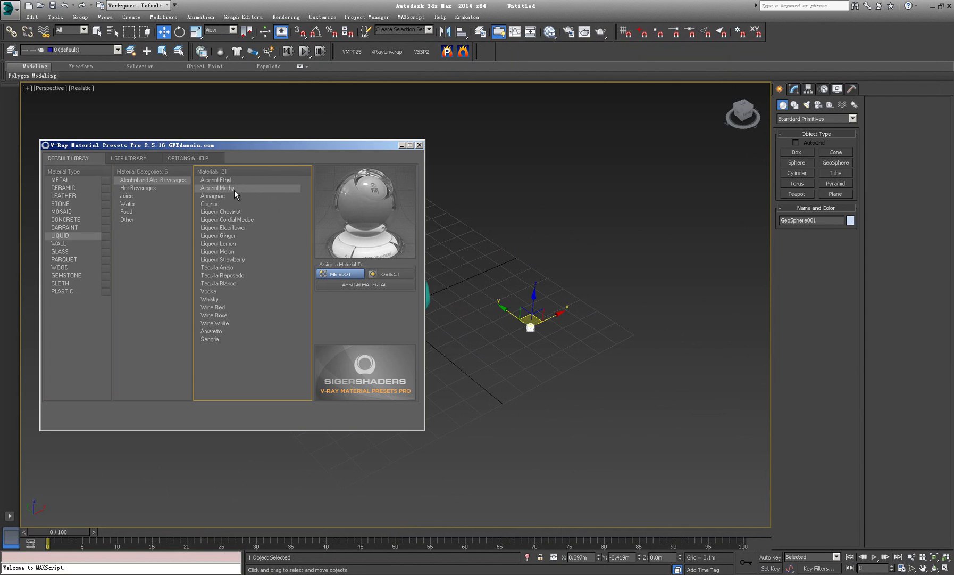
{"action": "left_click", "coordinate": [389, 275]}
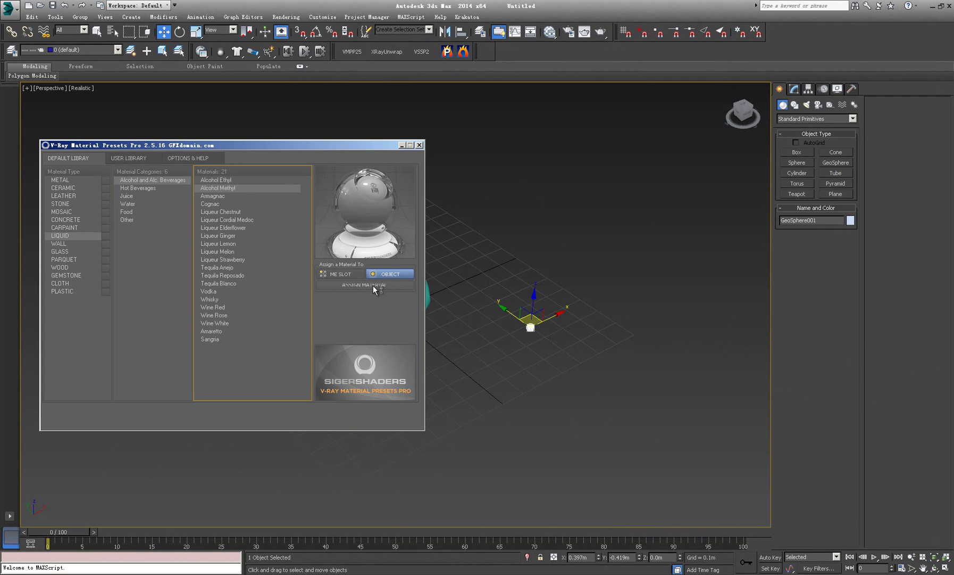
{"action": "left_click", "coordinate": [373, 284]}
{"action": "scroll", "coordinate": [539, 338], "scroll_direction": "up", "scroll_amount": 3}
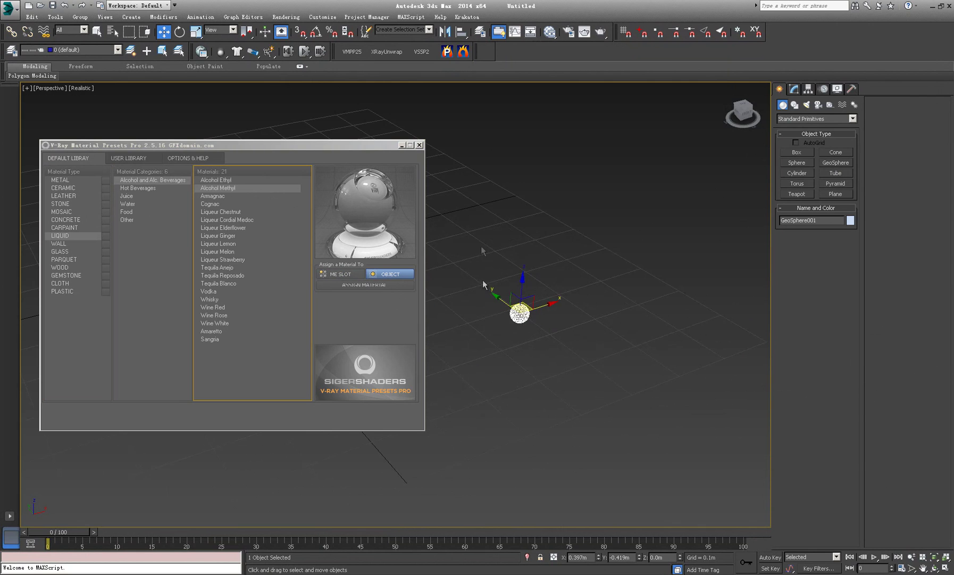
{"action": "left_click", "coordinate": [420, 145]}
{"action": "scroll", "coordinate": [448, 239], "scroll_direction": "down", "scroll_amount": 5}
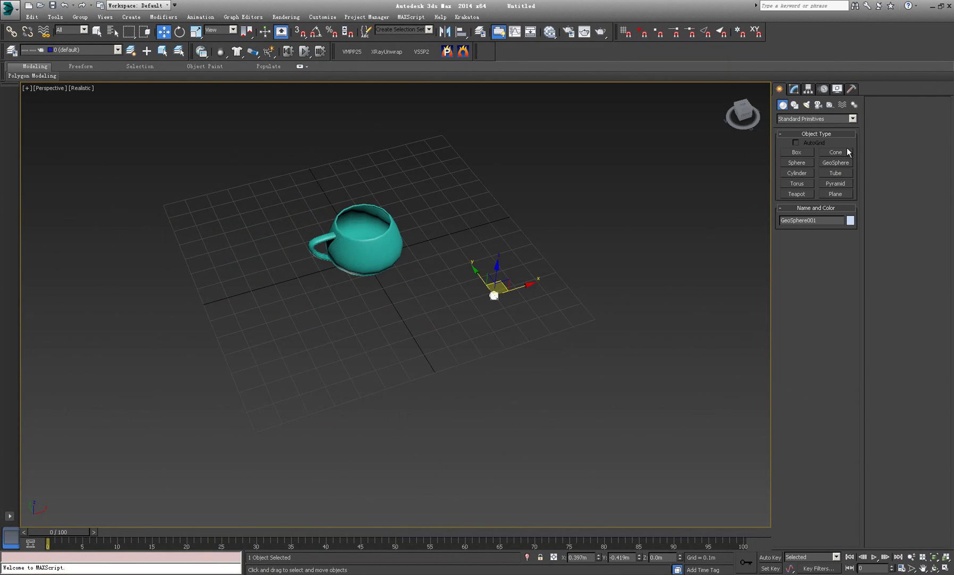
Step: Create a flat cylinder disc (0.1m radius, 0.041m high) below the cup
{"action": "left_click", "coordinate": [800, 174]}
{"action": "left_click_drag", "start_coordinate": [382, 319], "coordinate": [396, 335]}
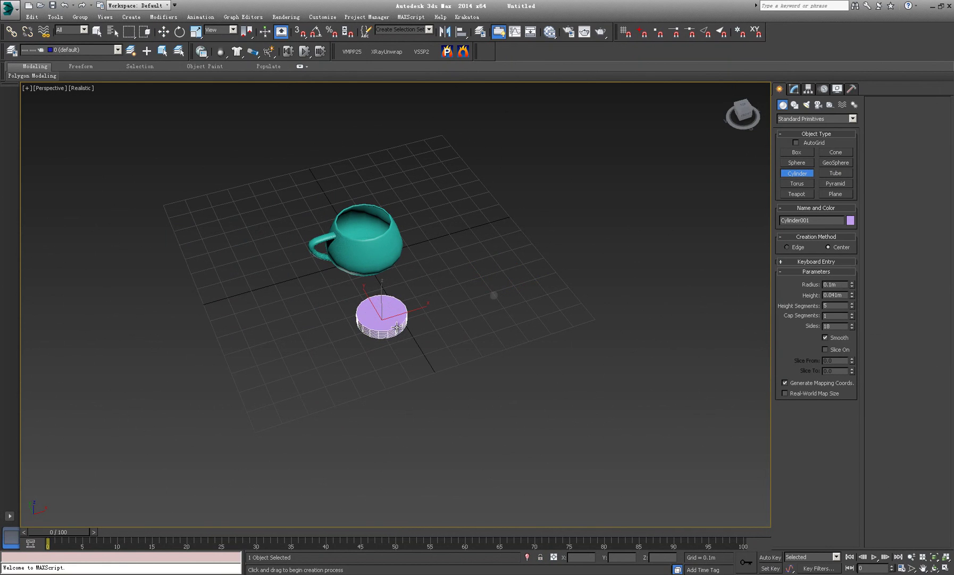
{"action": "middle_click_drag", "start_coordinate": [398, 326], "coordinate": [408, 299], "text": "alt"}
{"action": "scroll", "coordinate": [407, 299], "scroll_direction": "up", "scroll_amount": 3}
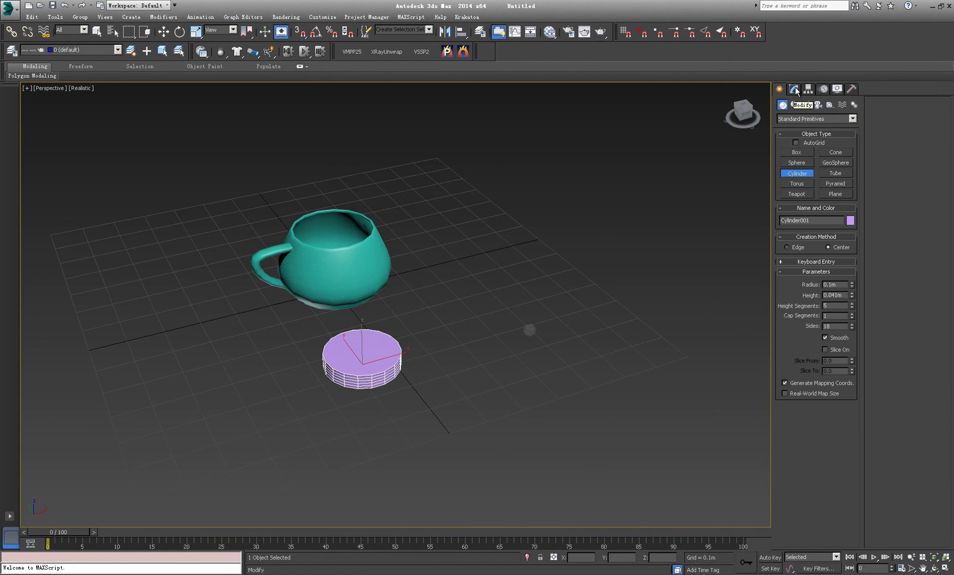
Step: Add Edit Poly to Cylinder001 and select its top polygon
{"action": "left_click", "coordinate": [795, 88]}
{"action": "left_click", "coordinate": [853, 116]}
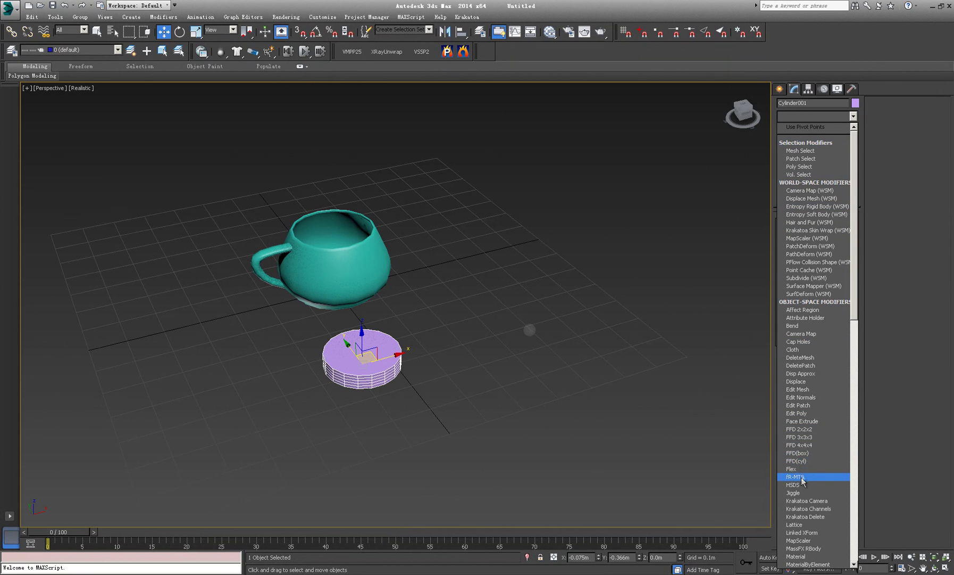
{"action": "left_click", "coordinate": [803, 413]}
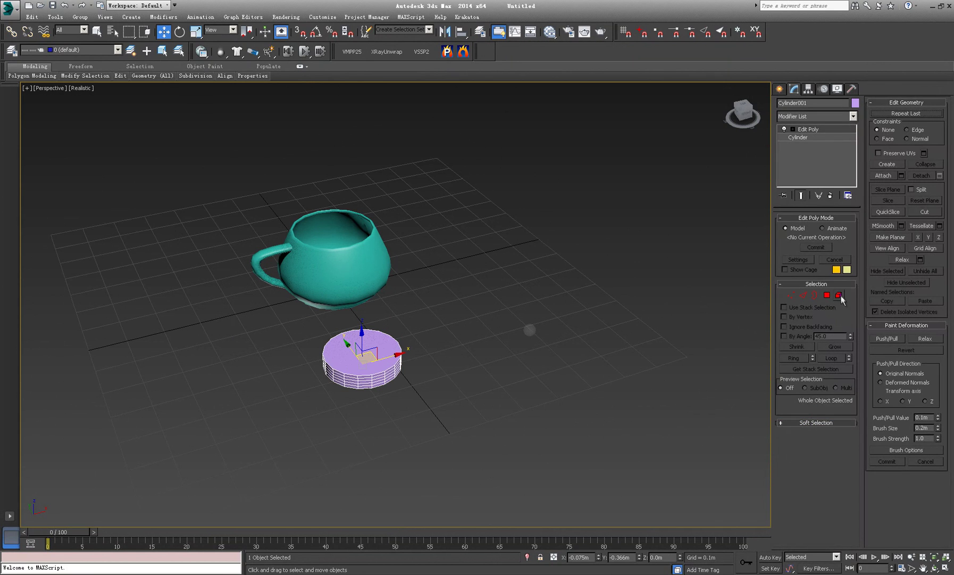
{"action": "left_click", "coordinate": [827, 295]}
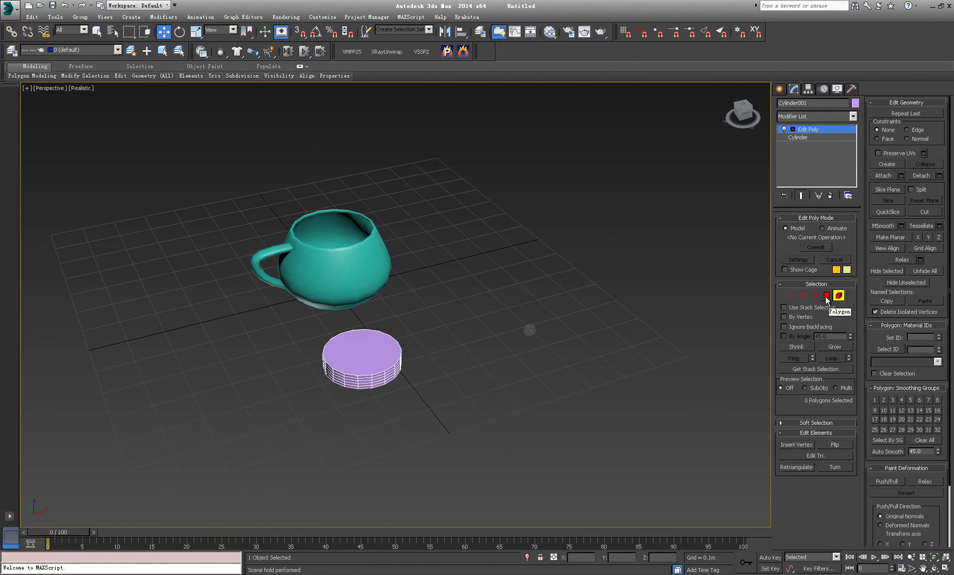
{"action": "left_click", "coordinate": [365, 356]}
{"action": "middle_click_drag", "start_coordinate": [406, 378], "coordinate": [468, 357]}
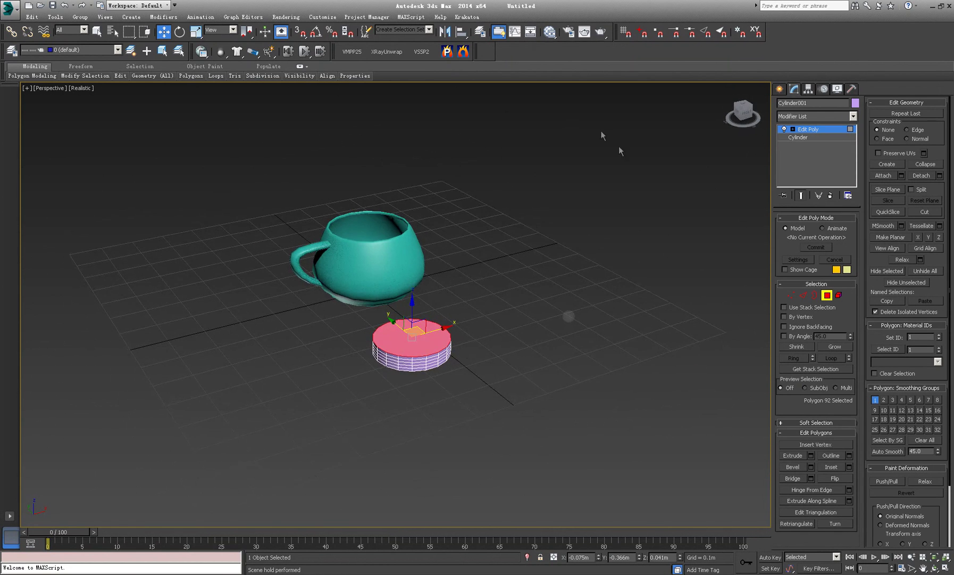
{"action": "middle_click_drag", "start_coordinate": [624, 309], "coordinate": [390, 350]}
{"action": "left_click", "coordinate": [798, 137]}
{"action": "left_click", "coordinate": [780, 89]}
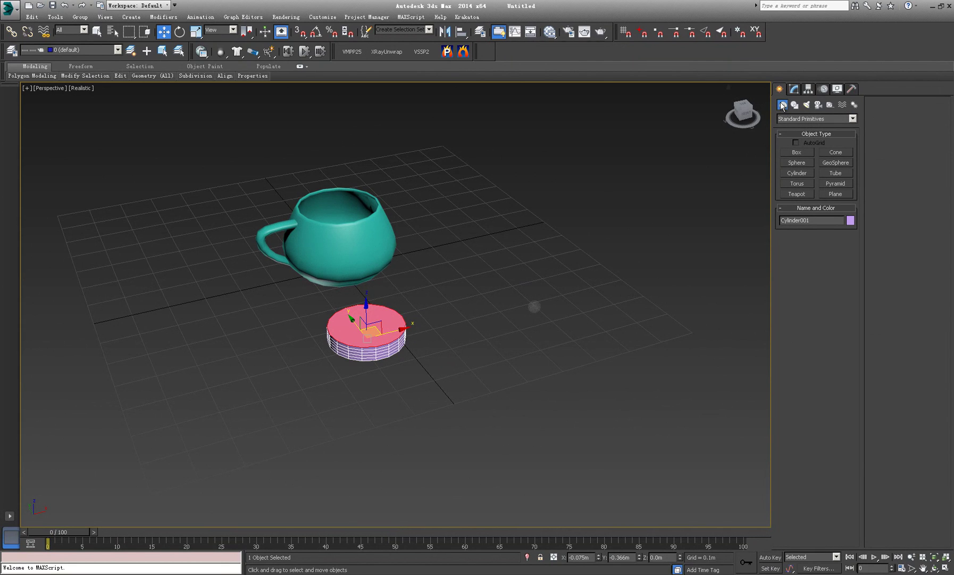
Step: Create a PF Source 001 particle emitter on the grid at the lower left
{"action": "left_click", "coordinate": [805, 120]}
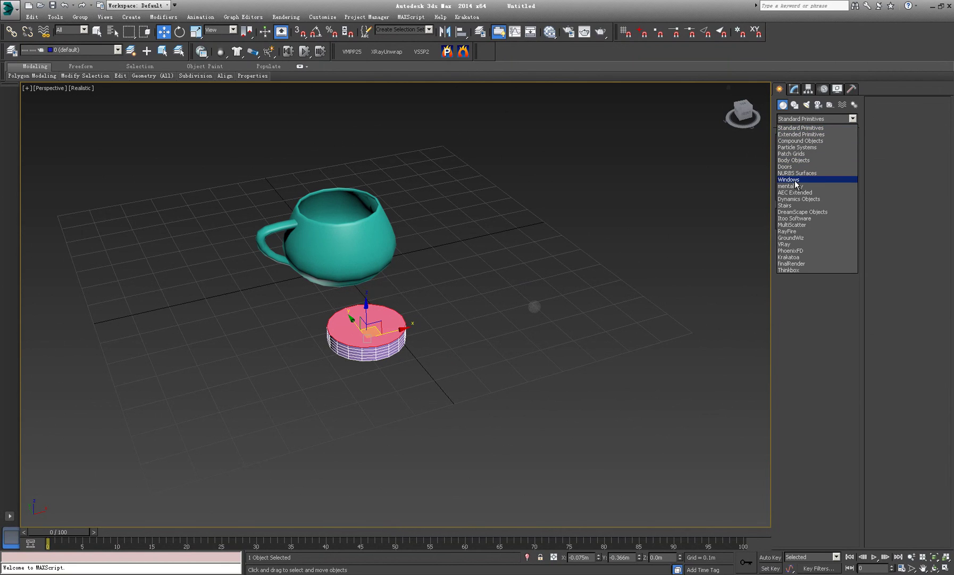
{"action": "left_click", "coordinate": [806, 147]}
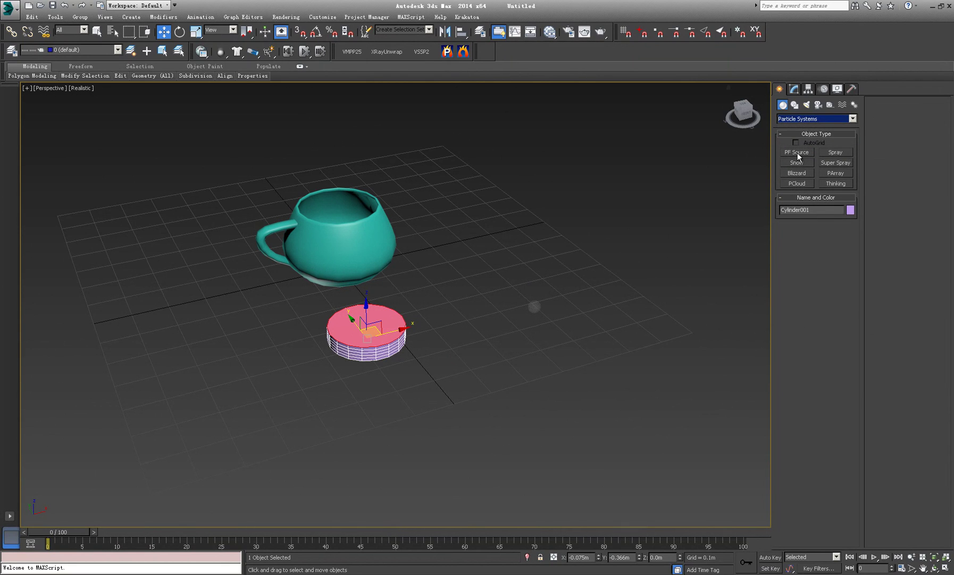
{"action": "left_click", "coordinate": [798, 153]}
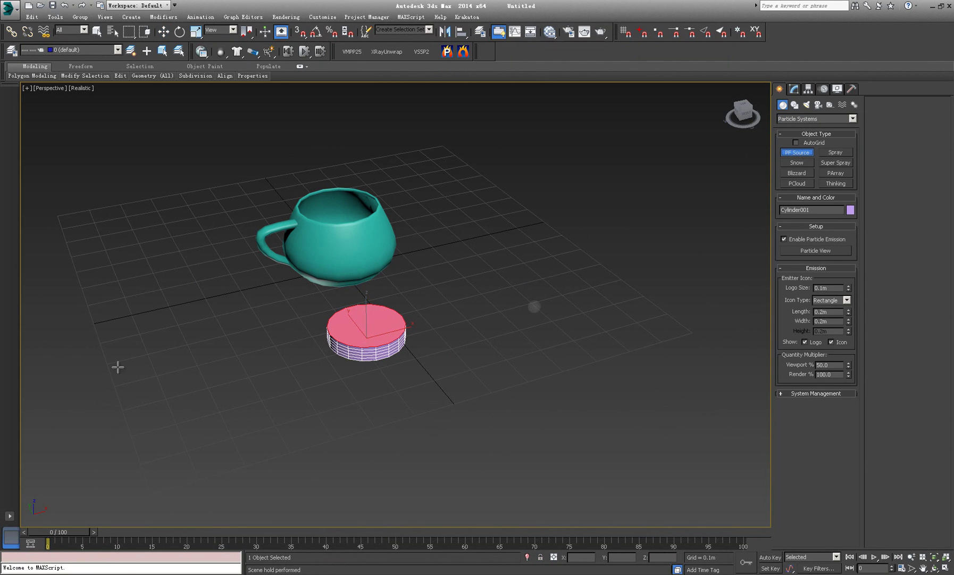
{"action": "left_click_drag", "start_coordinate": [118, 366], "coordinate": [250, 413]}
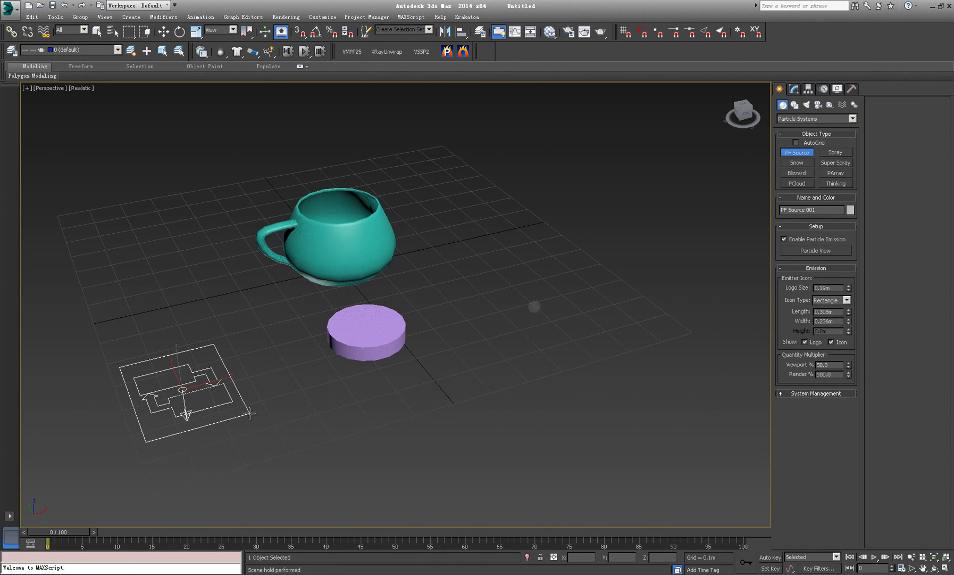
{"action": "middle_click_drag", "start_coordinate": [250, 414], "coordinate": [444, 349], "text": "alt"}
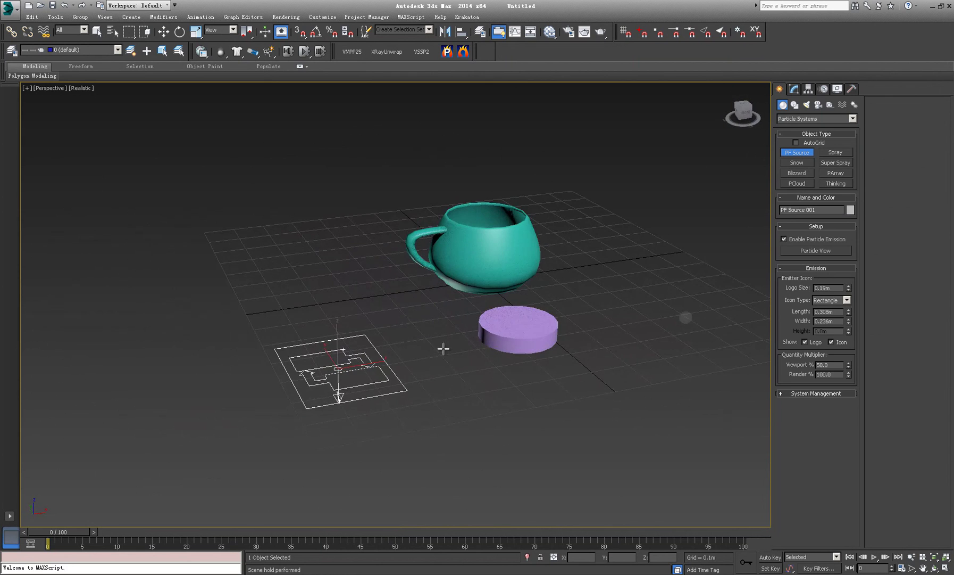
Step: In Particle View, delete the Position Icon, Rotation and Shape operators from Event 001
{"action": "left_click", "coordinate": [815, 250]}
{"action": "middle_click_drag", "start_coordinate": [462, 327], "coordinate": [493, 322]}
{"action": "scroll", "coordinate": [544, 320], "scroll_direction": "down", "scroll_amount": 2}
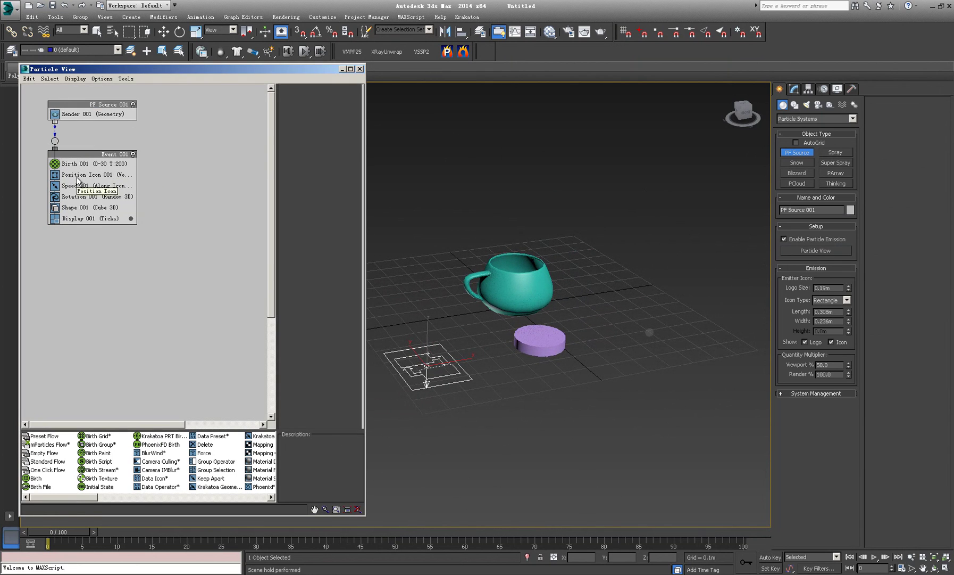
{"action": "left_click", "coordinate": [77, 177]}
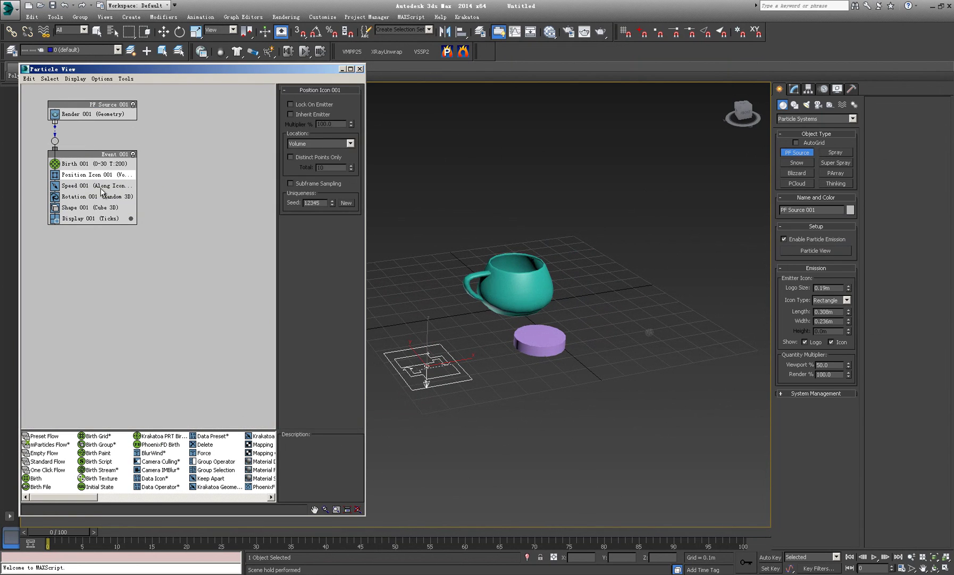
{"action": "left_click", "coordinate": [79, 199]}
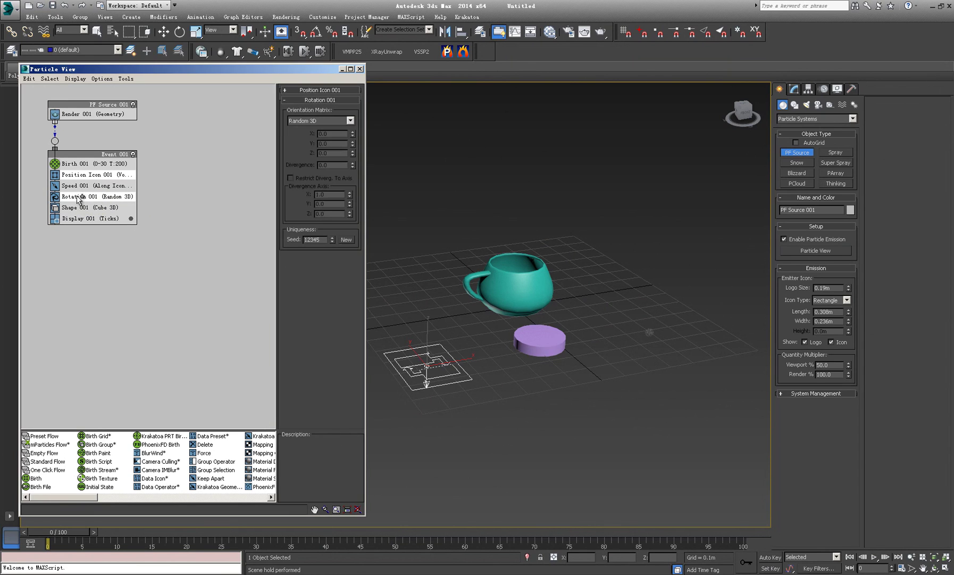
{"action": "left_click", "coordinate": [83, 208]}
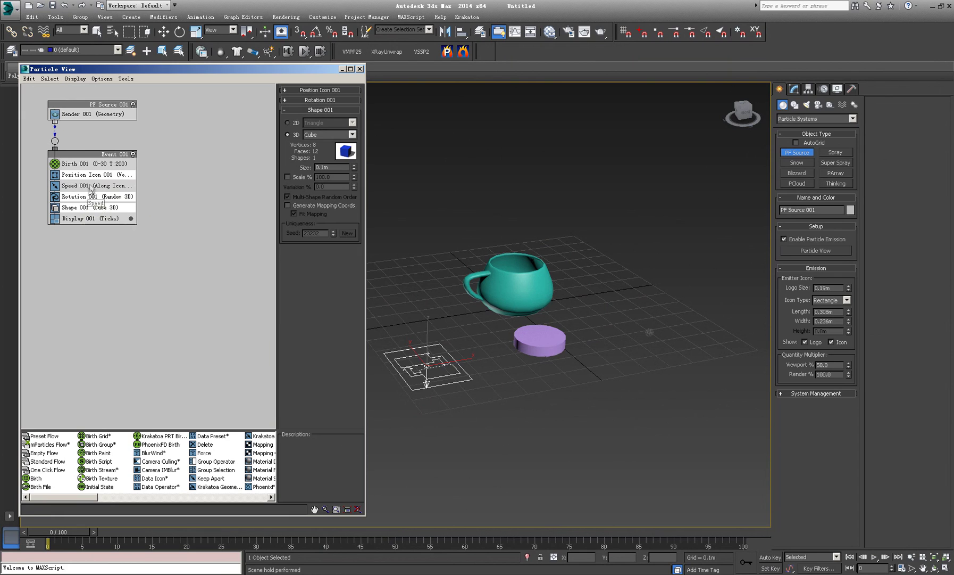
{"action": "right_click", "coordinate": [94, 207]}
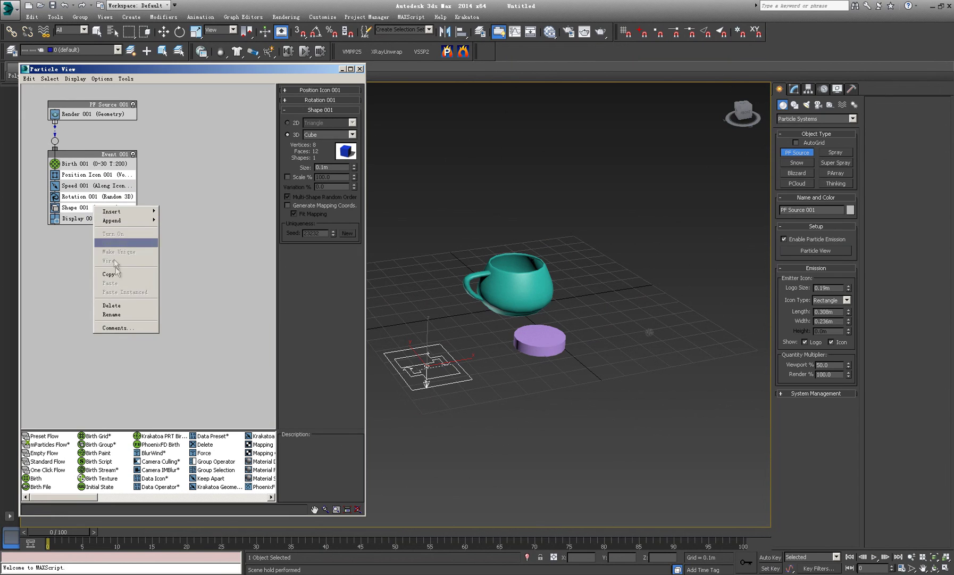
{"action": "left_click", "coordinate": [112, 305]}
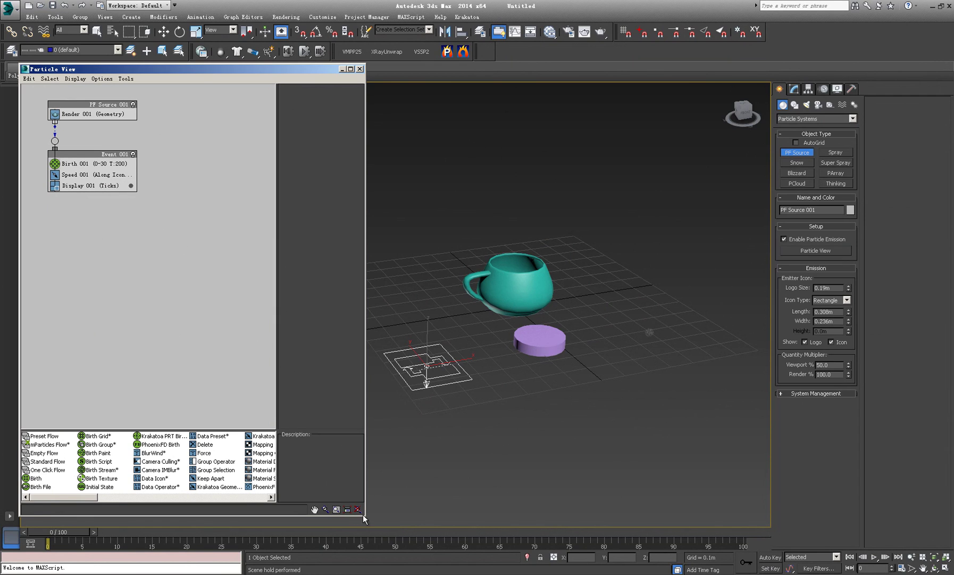
Step: Add Position Object, Random Walk, Force and Shape Instance operators to Event 001
{"action": "left_click_drag", "start_coordinate": [365, 515], "coordinate": [391, 518]}
{"action": "left_click_drag", "start_coordinate": [303, 432], "coordinate": [304, 348]}
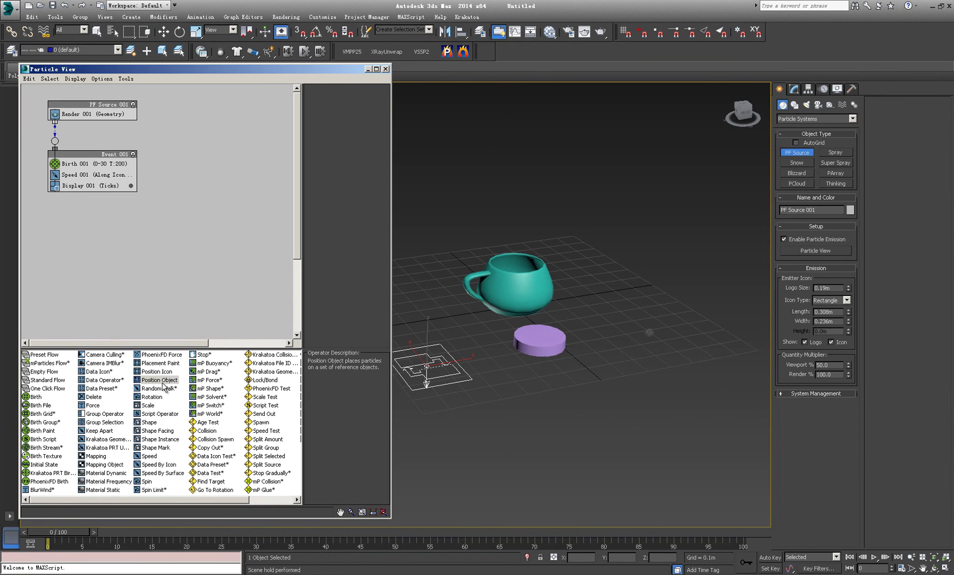
{"action": "left_click_drag", "start_coordinate": [163, 387], "coordinate": [80, 179]}
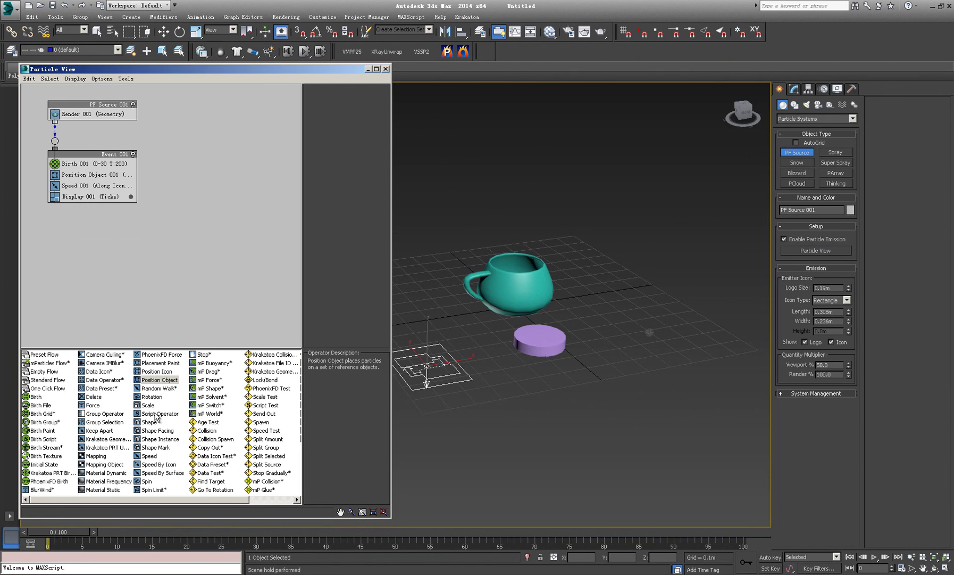
{"action": "left_click_drag", "start_coordinate": [160, 388], "coordinate": [81, 194]}
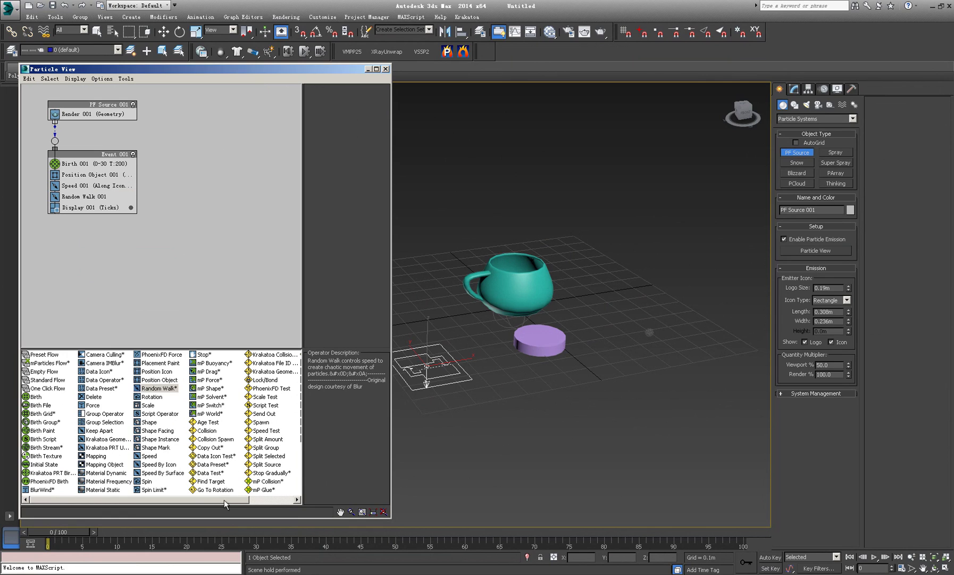
{"action": "left_click_drag", "start_coordinate": [93, 405], "coordinate": [77, 203]}
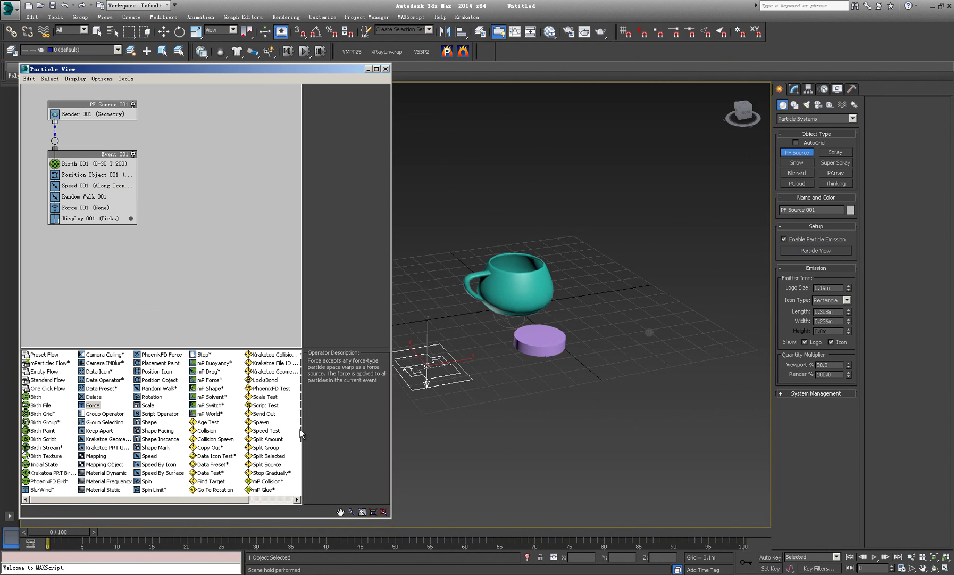
{"action": "scroll", "coordinate": [288, 454], "scroll_direction": "right", "scroll_amount": 1}
{"action": "left_click", "coordinate": [113, 442]}
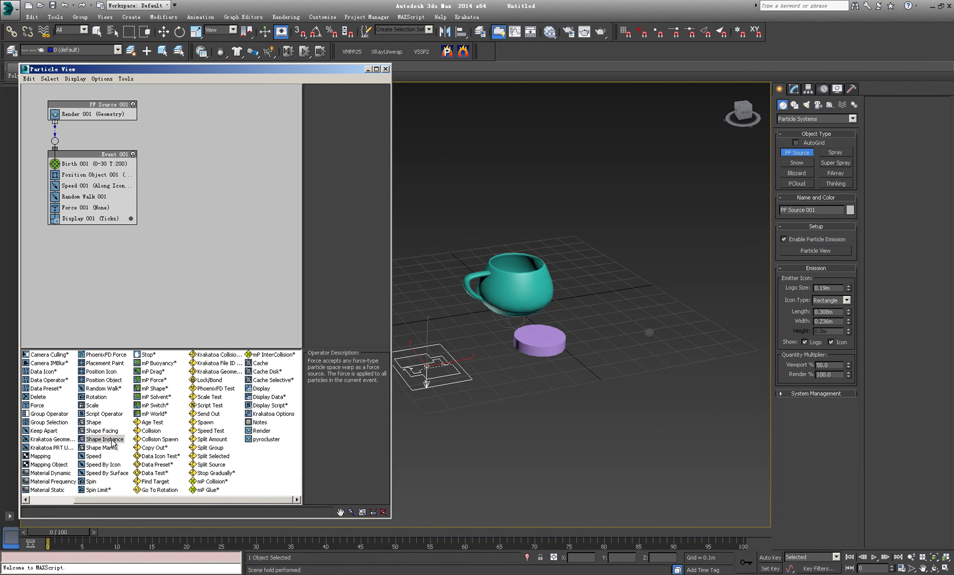
{"action": "left_click_drag", "start_coordinate": [114, 443], "coordinate": [89, 184]}
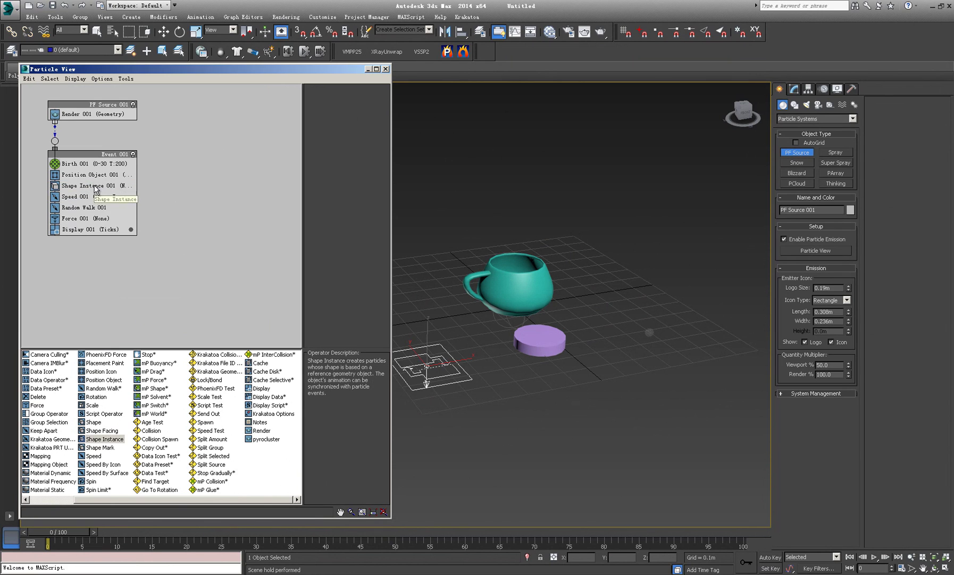
Step: Set Birth 001's Emit Stop to frame 100
{"action": "left_click_drag", "start_coordinate": [225, 70], "coordinate": [233, 62]}
{"action": "middle_click_drag", "start_coordinate": [507, 297], "coordinate": [523, 307]}
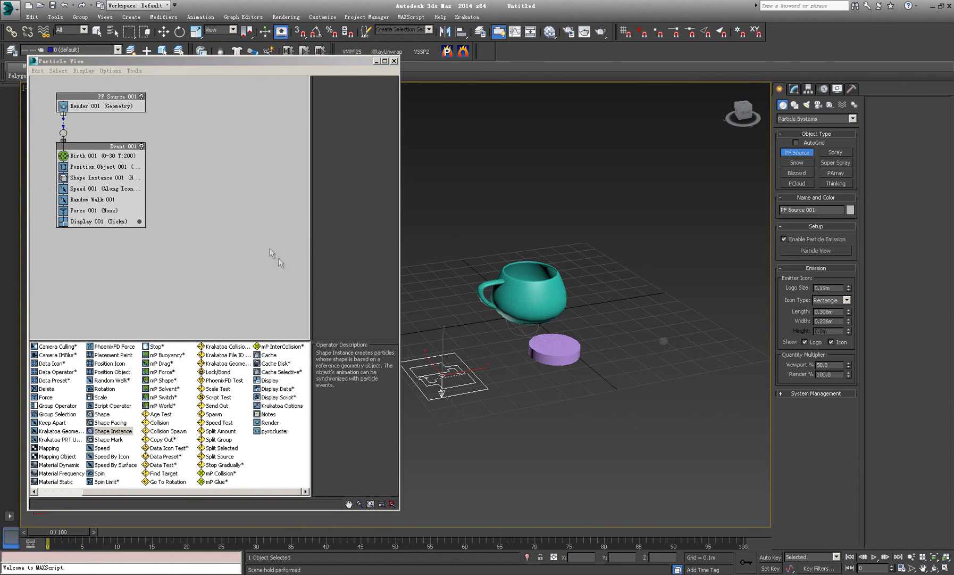
{"action": "left_click", "coordinate": [106, 106]}
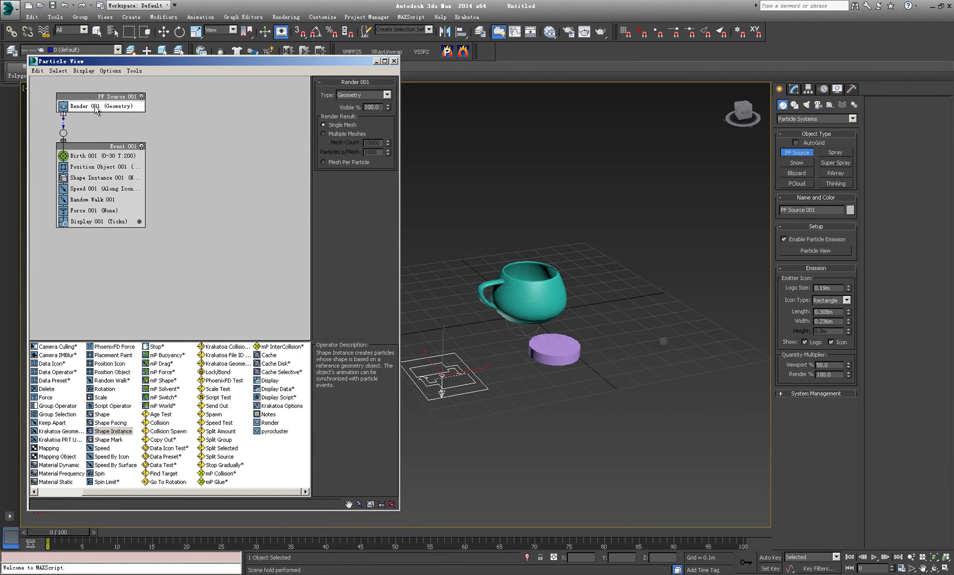
{"action": "left_click", "coordinate": [98, 155]}
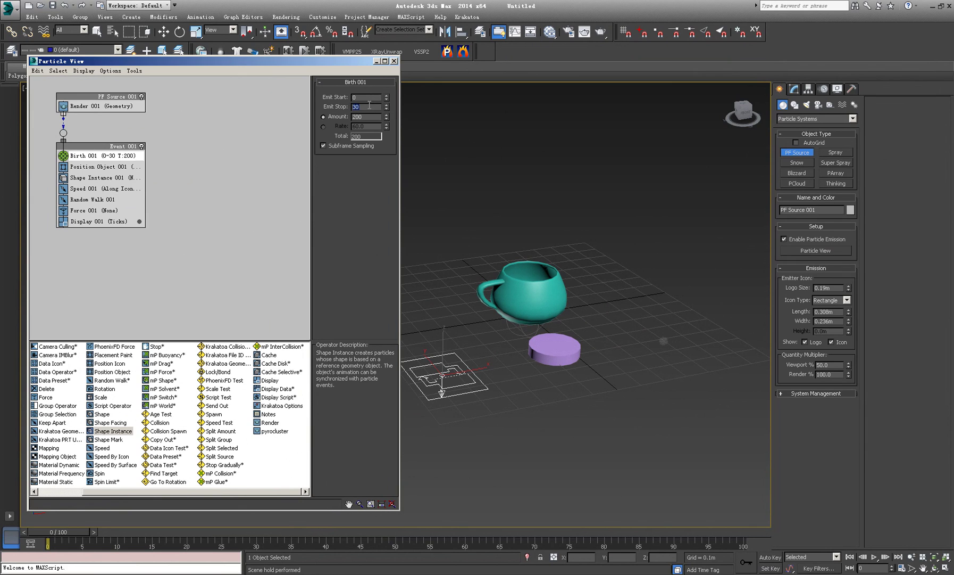
{"action": "type", "text": "0"}
{"action": "key", "text": "Return"}
Step: Make Cylinder001 the Position Object emitter with Location set to Selected Faces
{"action": "left_click", "coordinate": [110, 168]}
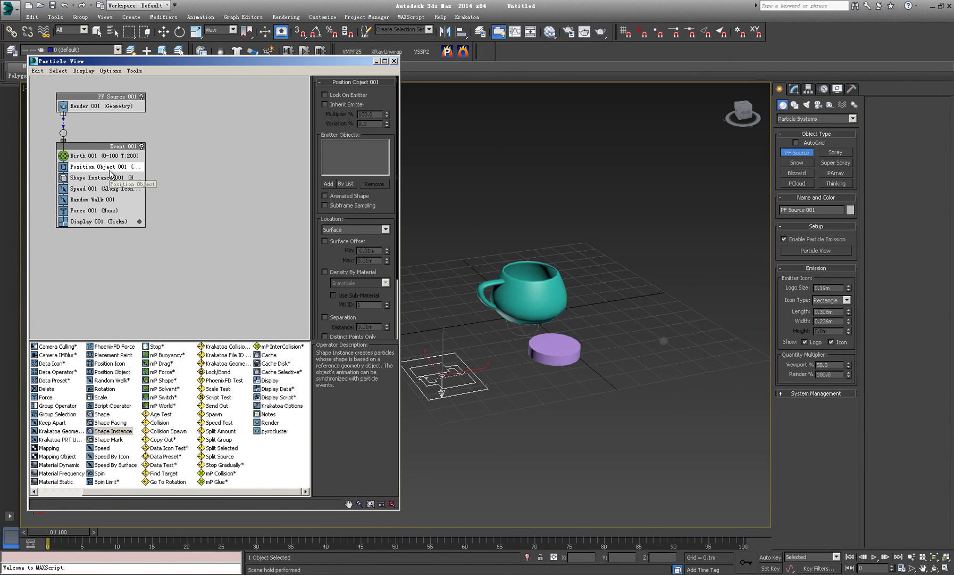
{"action": "left_click", "coordinate": [329, 183]}
{"action": "left_click", "coordinate": [562, 343]}
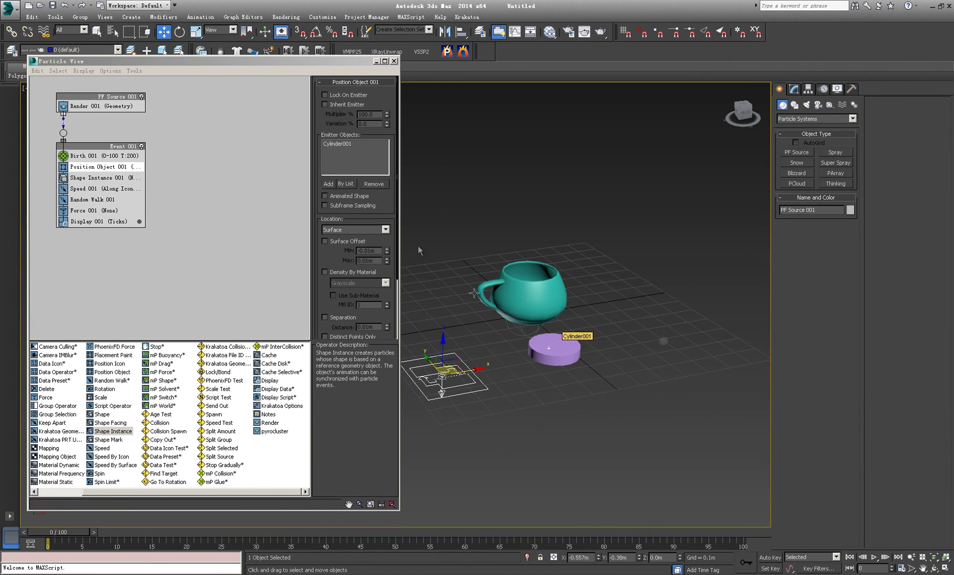
{"action": "scroll", "coordinate": [373, 167], "scroll_direction": "down", "scroll_amount": 3}
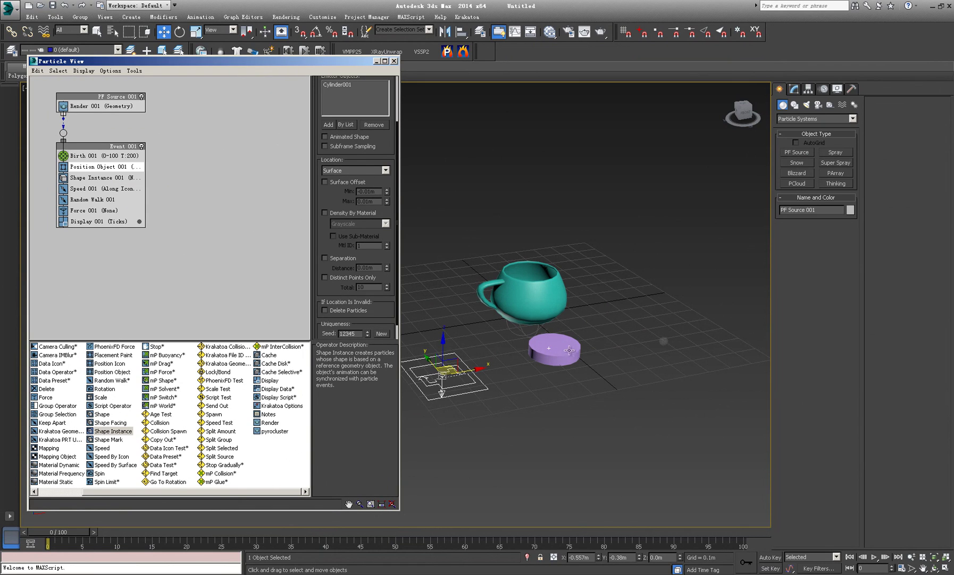
{"action": "left_click", "coordinate": [387, 170]}
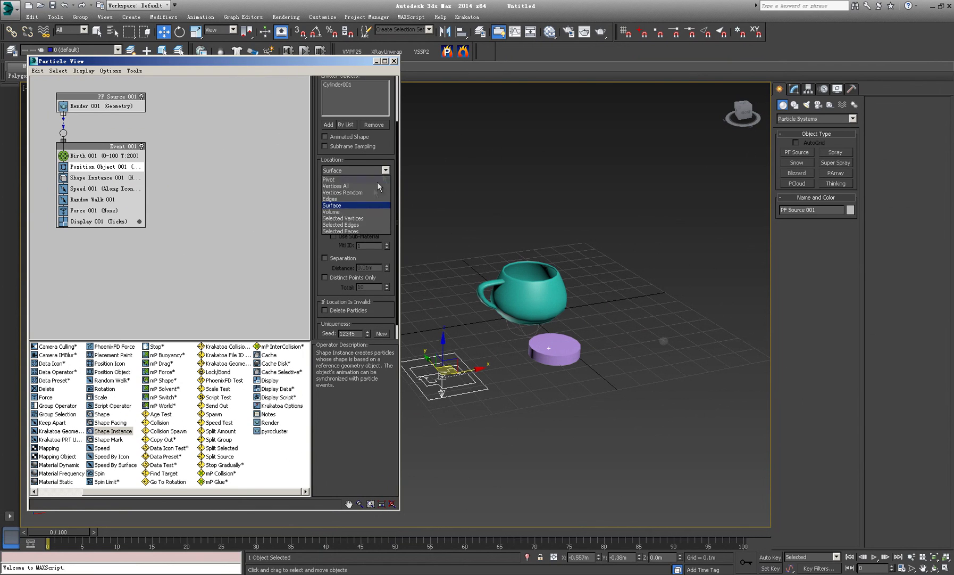
{"action": "left_click", "coordinate": [365, 231]}
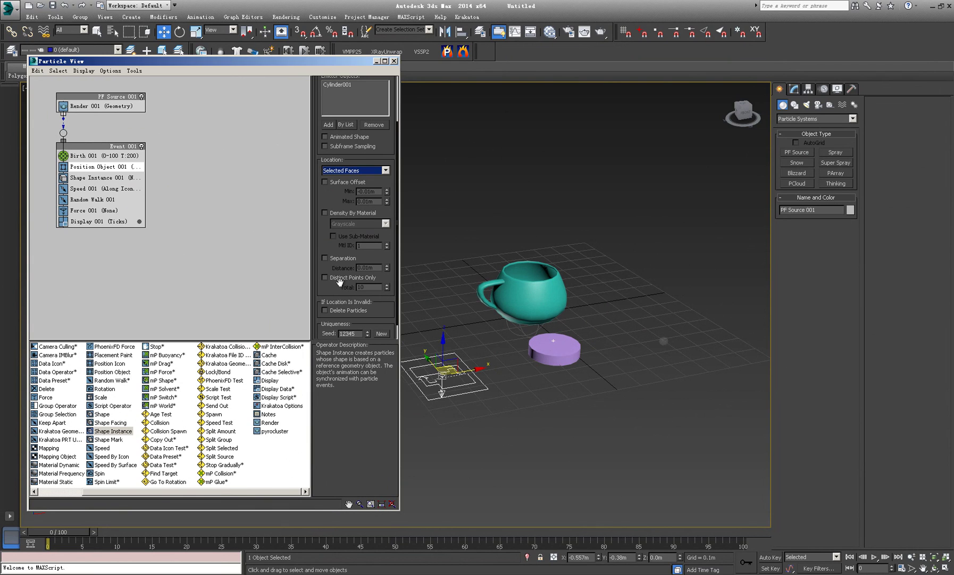
Step: Assign GeoSphere001 as the particle shape in Shape Instance 001
{"action": "left_click", "coordinate": [85, 180]}
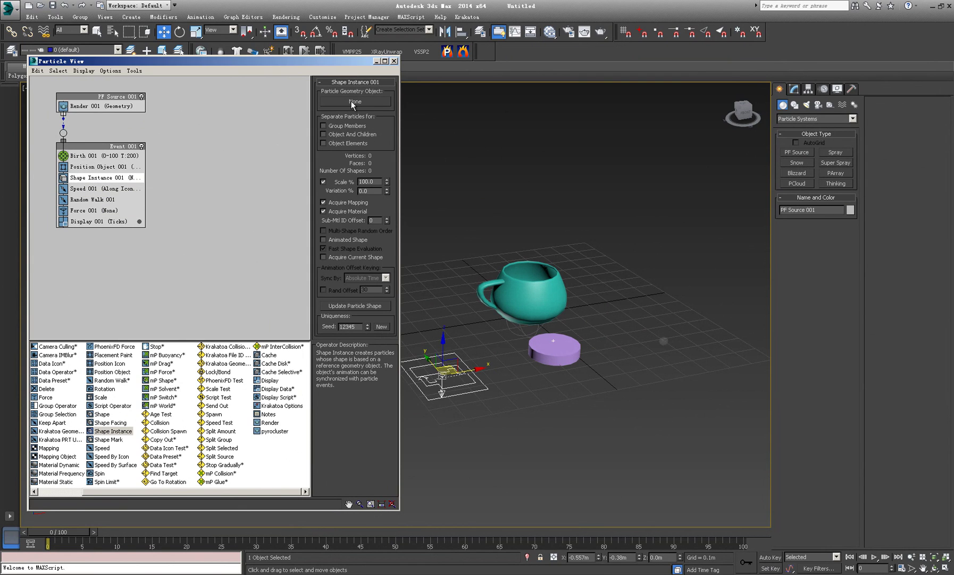
{"action": "left_click", "coordinate": [351, 102]}
{"action": "left_click", "coordinate": [664, 340]}
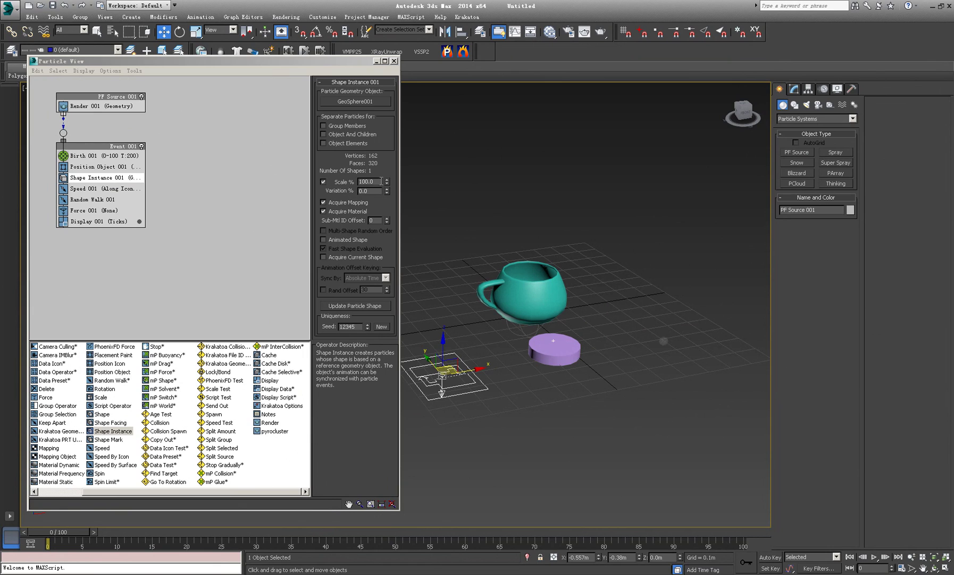
Step: Set the shape Scale % to 80 and Variation % to 50
{"action": "left_click", "coordinate": [380, 181]}
{"action": "double_click", "coordinate": [380, 181]}
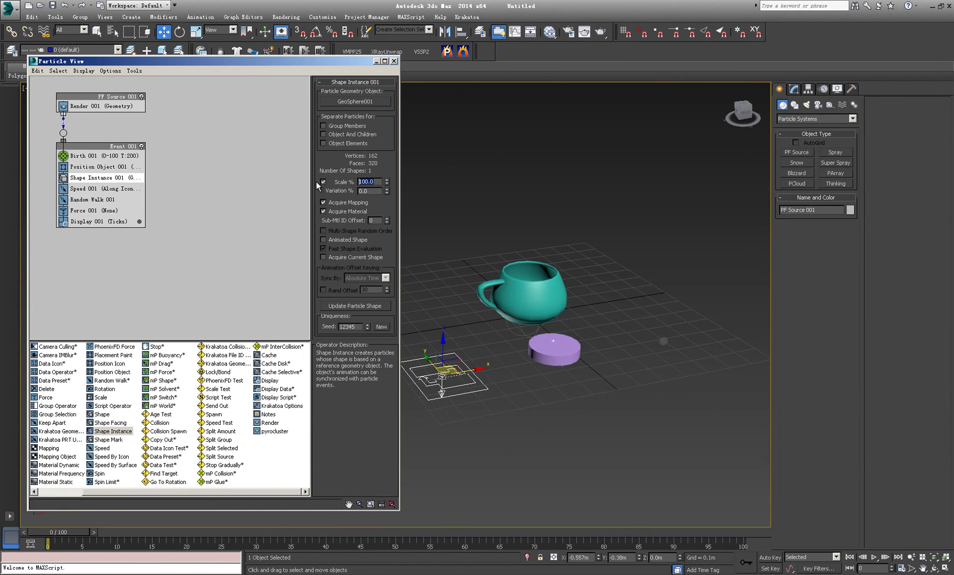
{"action": "type", "text": "80"}
{"action": "key", "text": "Return"}
{"action": "double_click", "coordinate": [379, 191]}
{"action": "type", "text": "50"}
{"action": "key", "text": "Return"}
{"action": "left_click", "coordinate": [101, 188]}
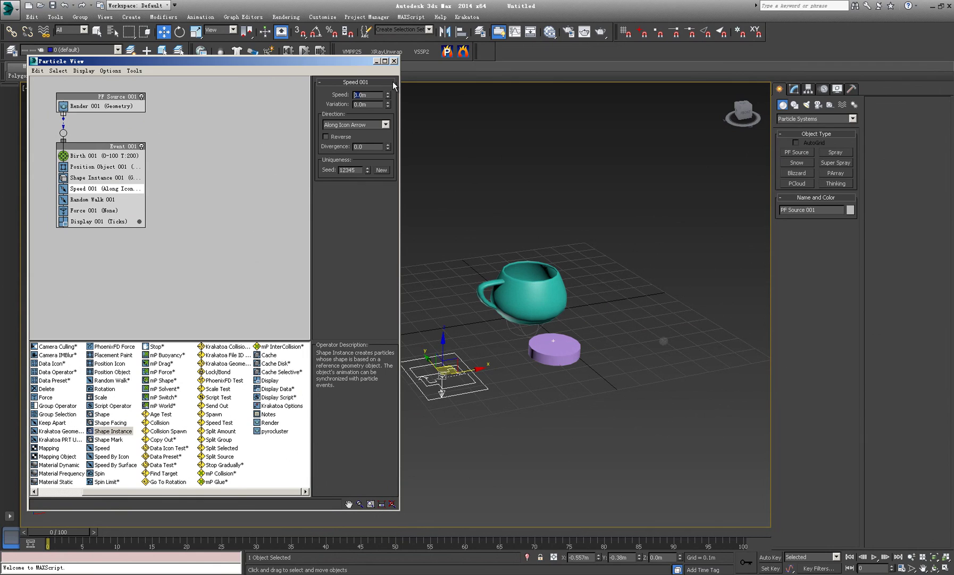
Step: Set the Speed 001 particle speed to 0.5m
{"action": "key", "text": "BackSpace"}
{"action": "type", "text": "0.5"}
{"action": "key", "text": "Return"}
{"action": "left_click", "coordinate": [363, 105]}
Step: In Random Walk 001, set speed to 0.3m and motion viscosity variation to 14
{"action": "left_click", "coordinate": [102, 200]}
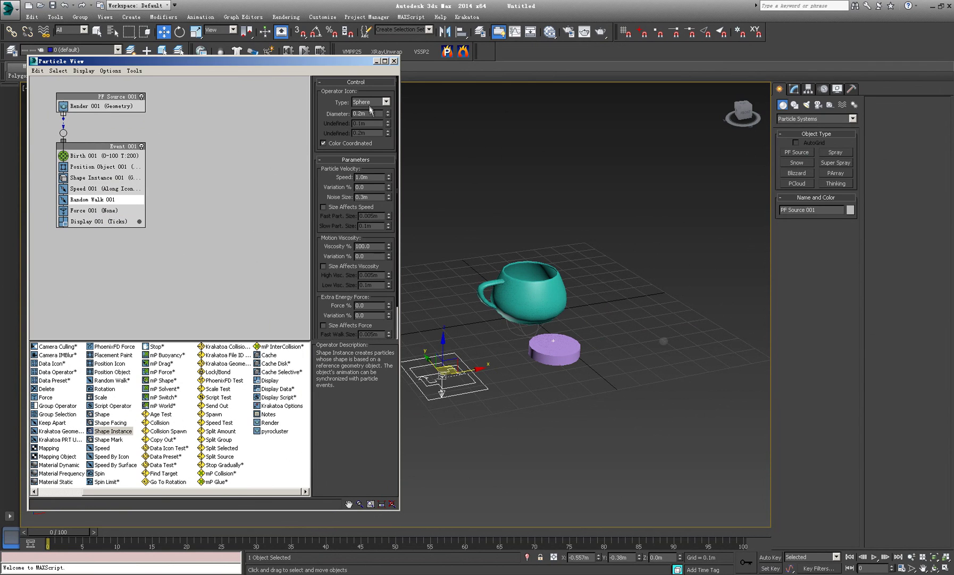
{"action": "double_click", "coordinate": [364, 177]}
{"action": "type", "text": "2m"}
{"action": "key", "text": "Return"}
{"action": "key", "text": "Tab"}
{"action": "left_click_drag", "start_coordinate": [389, 258], "coordinate": [389, 242]}
Step: Create a Wind001 force space warp beside the emitter
{"action": "left_click", "coordinate": [89, 213]}
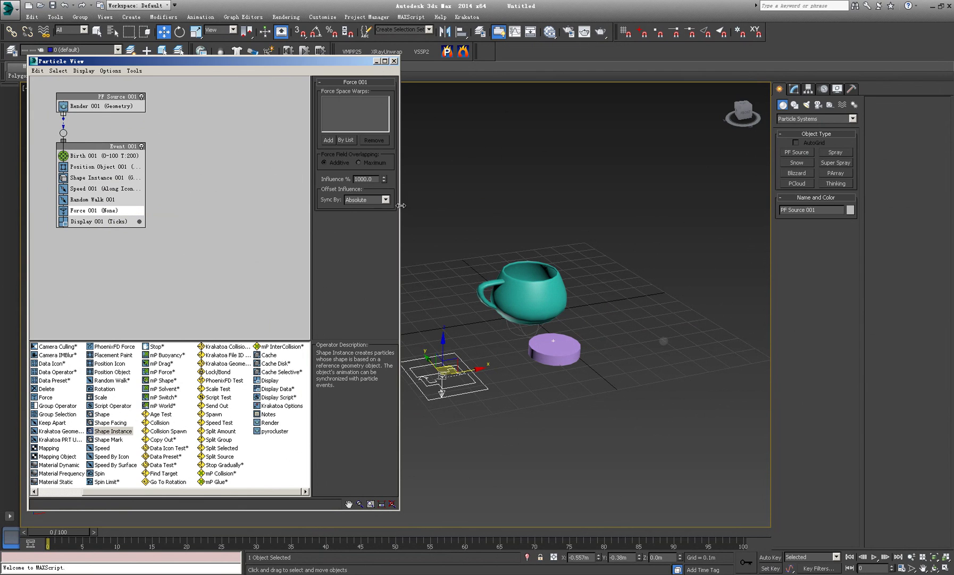
{"action": "left_click_drag", "start_coordinate": [400, 205], "coordinate": [324, 235]}
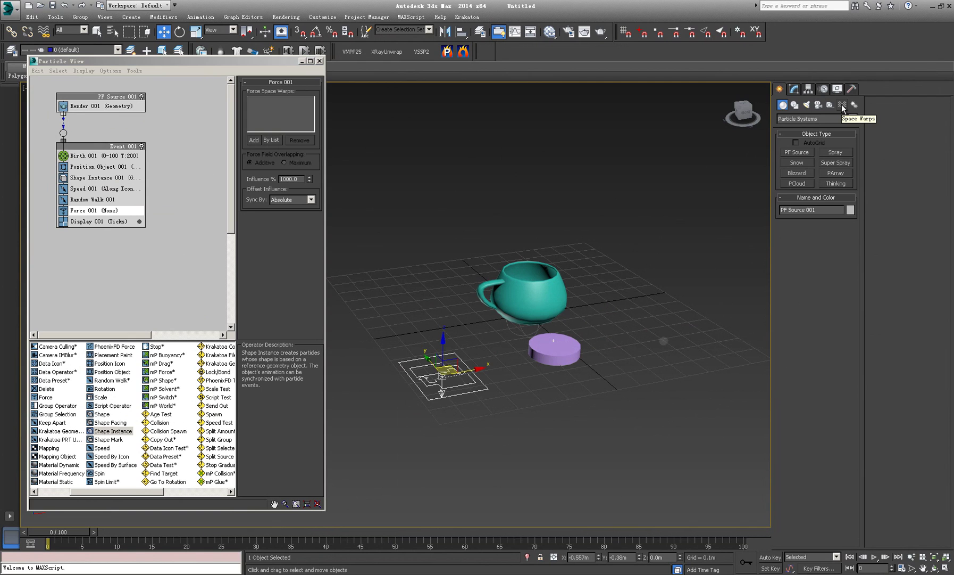
{"action": "left_click", "coordinate": [843, 105]}
{"action": "left_click", "coordinate": [835, 183]}
{"action": "left_click_drag", "start_coordinate": [531, 396], "coordinate": [567, 423]}
{"action": "middle_click_drag", "start_coordinate": [635, 392], "coordinate": [616, 403], "text": "alt"}
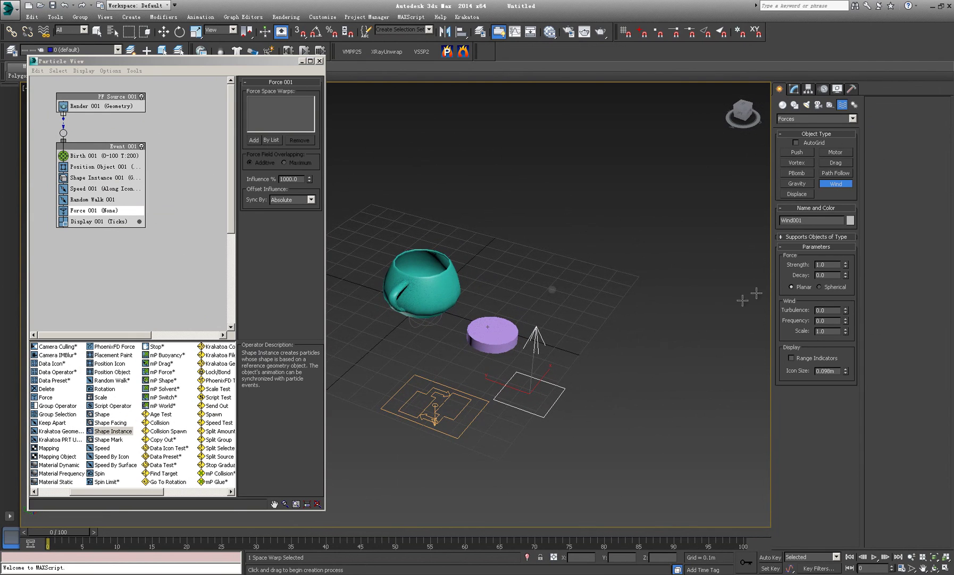
Step: Set Wind001 strength to 0.0022 and decay to 0.5
{"action": "double_click", "coordinate": [829, 264]}
{"action": "type", "text": "0.0022"}
{"action": "left_click", "coordinate": [831, 274]}
{"action": "double_click", "coordinate": [833, 310]}
Step: Move Wind001 below the teapot to about X -0.017m, Y 0.006m, Z -0.403m
{"action": "middle_click_drag", "start_coordinate": [545, 396], "coordinate": [511, 379], "text": "alt"}
{"action": "key", "text": "w"}
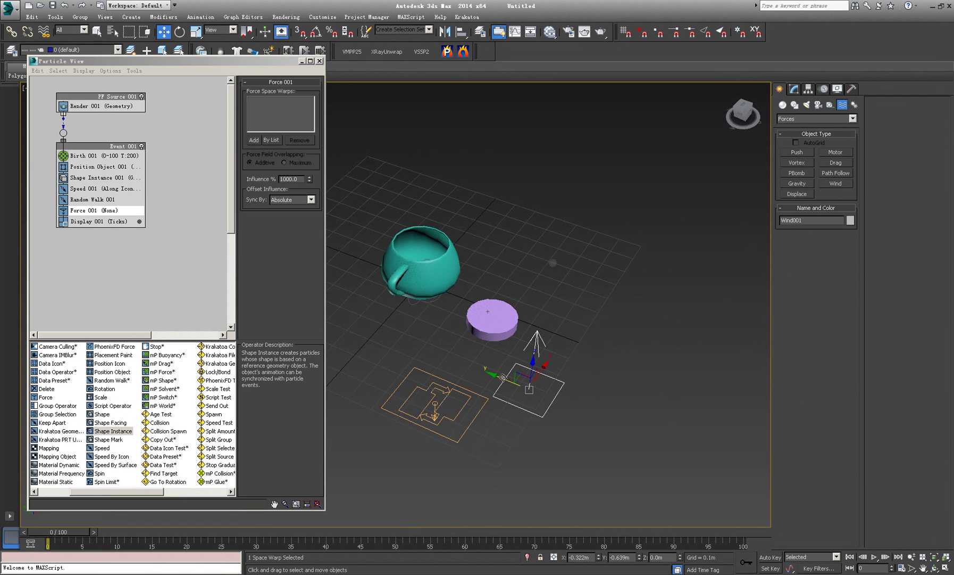
{"action": "left_click_drag", "start_coordinate": [498, 375], "coordinate": [343, 312]}
{"action": "middle_click_drag", "start_coordinate": [343, 311], "coordinate": [412, 322], "text": "alt"}
{"action": "left_click_drag", "start_coordinate": [413, 322], "coordinate": [485, 315]}
{"action": "middle_click_drag", "start_coordinate": [485, 314], "coordinate": [457, 287], "text": "alt"}
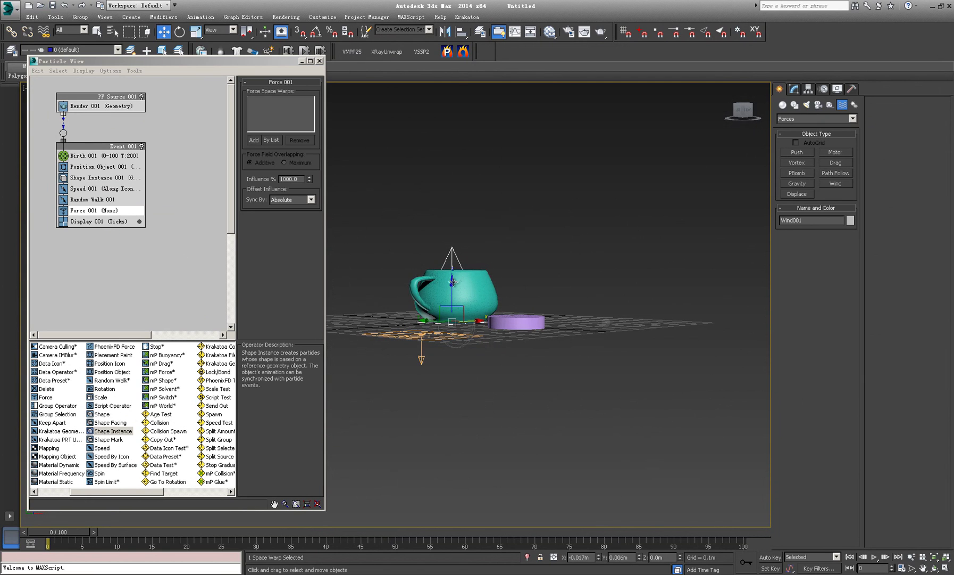
{"action": "left_click_drag", "start_coordinate": [452, 304], "coordinate": [451, 385]}
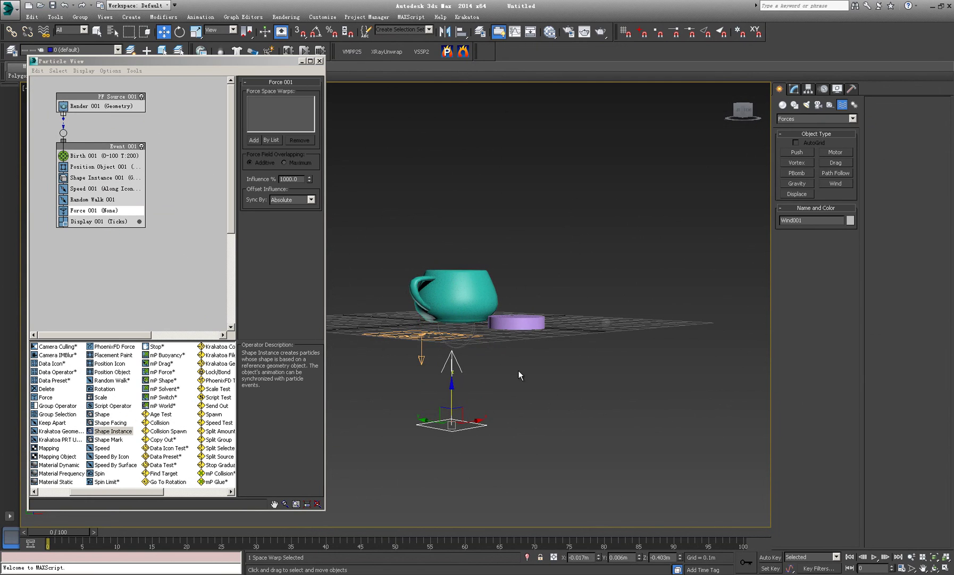
{"action": "middle_click_drag", "start_coordinate": [519, 370], "coordinate": [543, 376], "text": "alt"}
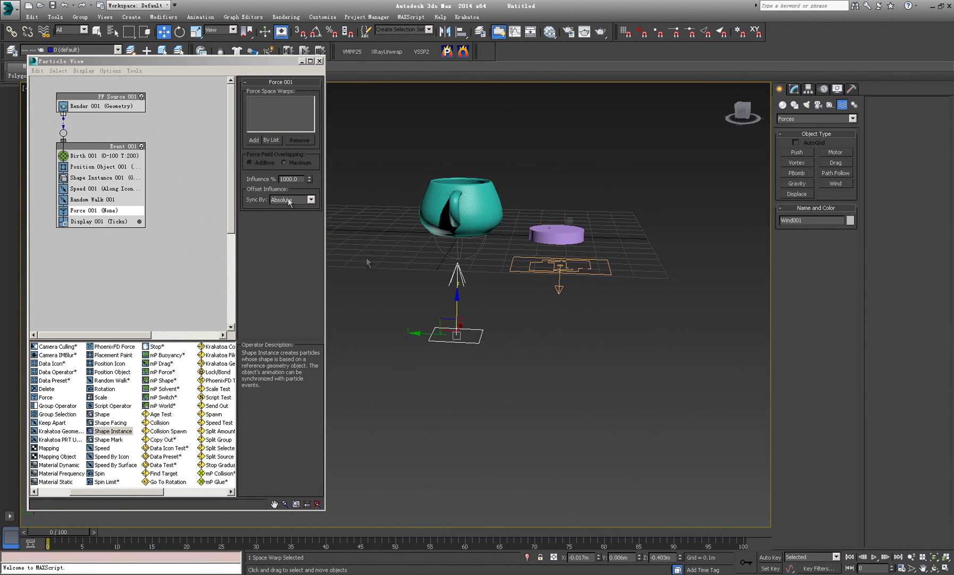
Step: Bind PF Source 001 to Wind001 and preview the animation up to frame 55
{"action": "left_click", "coordinate": [44, 32]}
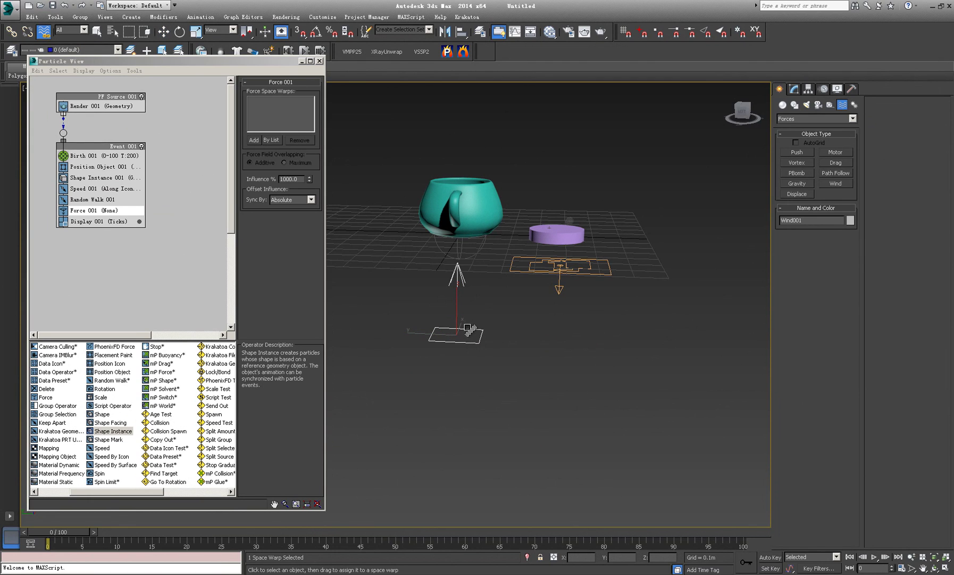
{"action": "left_click_drag", "start_coordinate": [468, 328], "coordinate": [559, 270]}
{"action": "middle_click_drag", "start_coordinate": [559, 270], "coordinate": [567, 218], "text": "alt"}
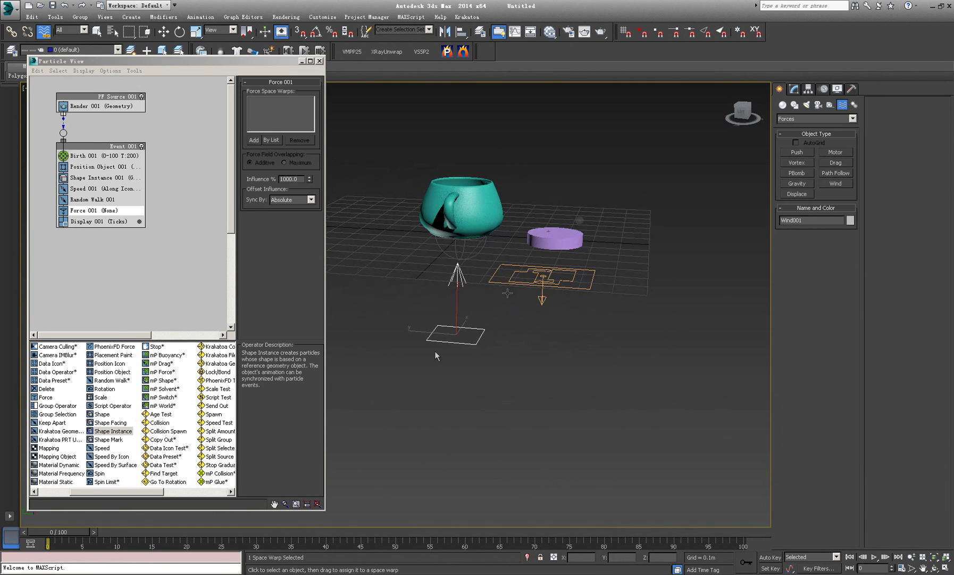
{"action": "left_click", "coordinate": [874, 556]}
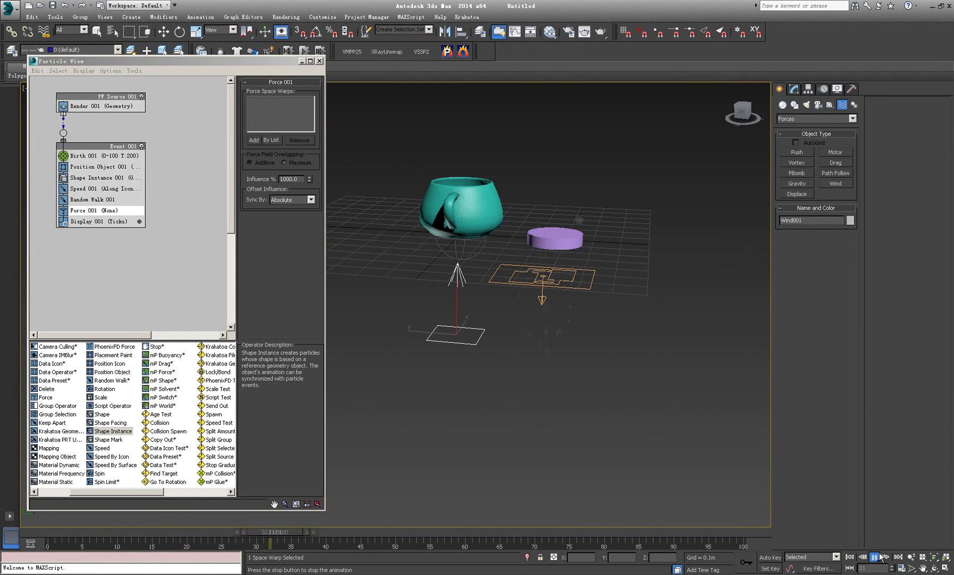
{"action": "left_click", "coordinate": [875, 556]}
Step: Rotate PF Source 001 by -180 on Y so its particles stream upward
{"action": "middle_click_drag", "start_coordinate": [636, 339], "coordinate": [617, 325], "text": "alt"}
{"action": "middle_click_drag", "start_coordinate": [559, 247], "coordinate": [535, 332], "text": "alt"}
{"action": "left_click", "coordinate": [524, 320]}
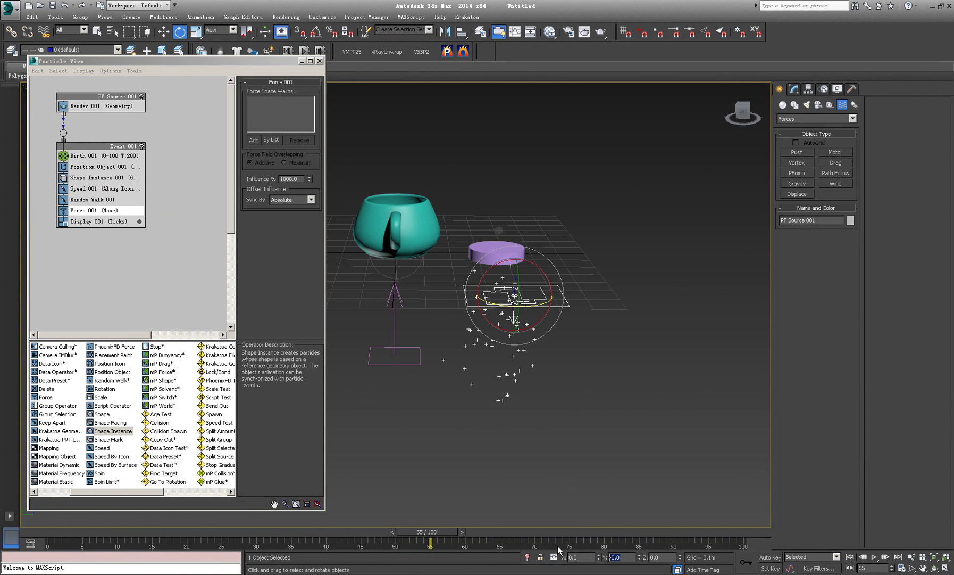
{"action": "type", "text": "-180"}
{"action": "key", "text": "Return"}
{"action": "middle_click_drag", "start_coordinate": [511, 434], "coordinate": [400, 224], "text": "alt"}
Step: Move the purple Cylinder001 under and into the teacup
{"action": "left_click", "coordinate": [506, 210]}
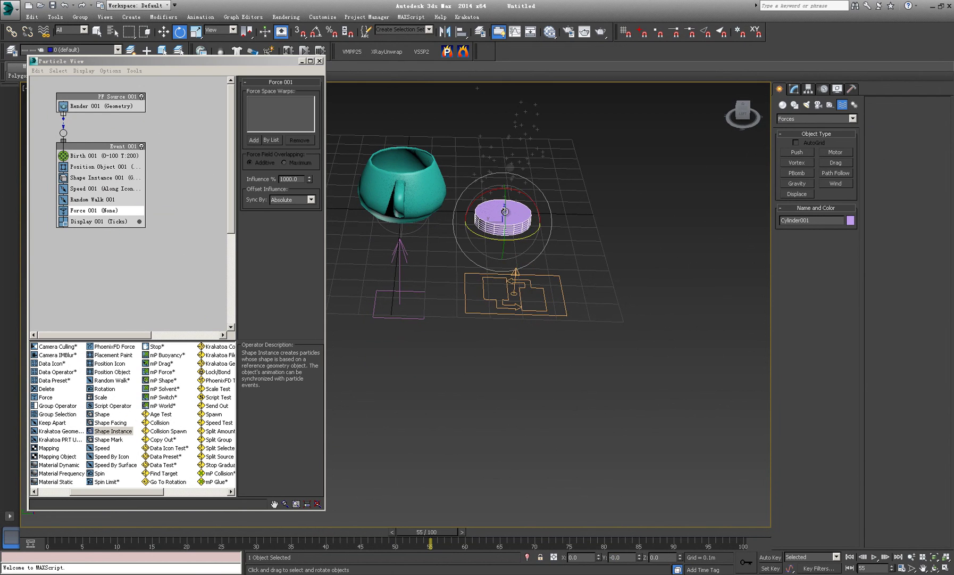
{"action": "middle_click_drag", "start_coordinate": [505, 209], "coordinate": [484, 175], "text": "alt"}
{"action": "middle_click_drag", "start_coordinate": [502, 308], "coordinate": [499, 292], "text": "alt"}
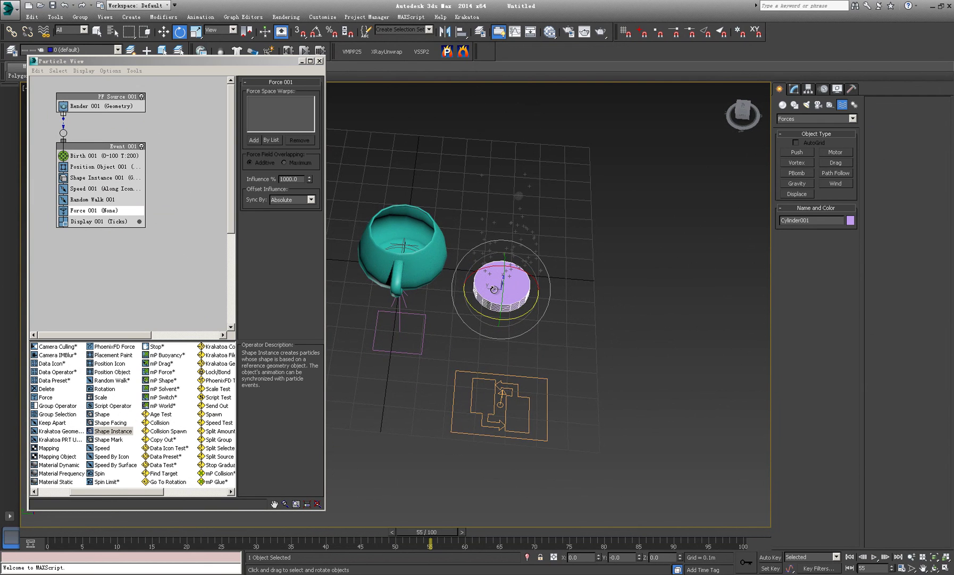
{"action": "key", "text": "w"}
{"action": "left_click_drag", "start_coordinate": [459, 286], "coordinate": [362, 291]}
{"action": "middle_click_drag", "start_coordinate": [361, 291], "coordinate": [428, 281], "text": "alt"}
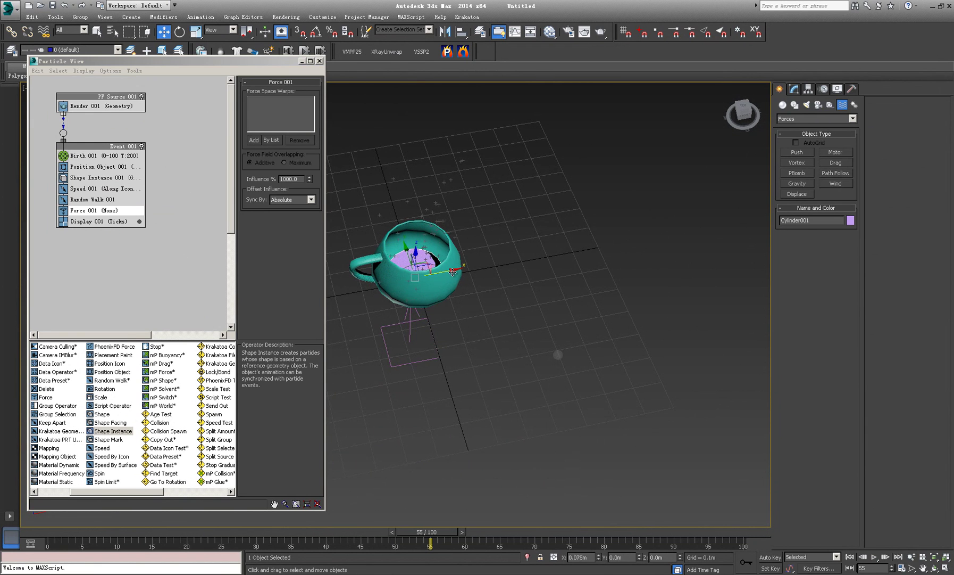
Step: Check from several angles, scrubbing frames 1 to 10, that particles rise from the cup
{"action": "middle_click_drag", "start_coordinate": [433, 274], "coordinate": [509, 251], "text": "alt"}
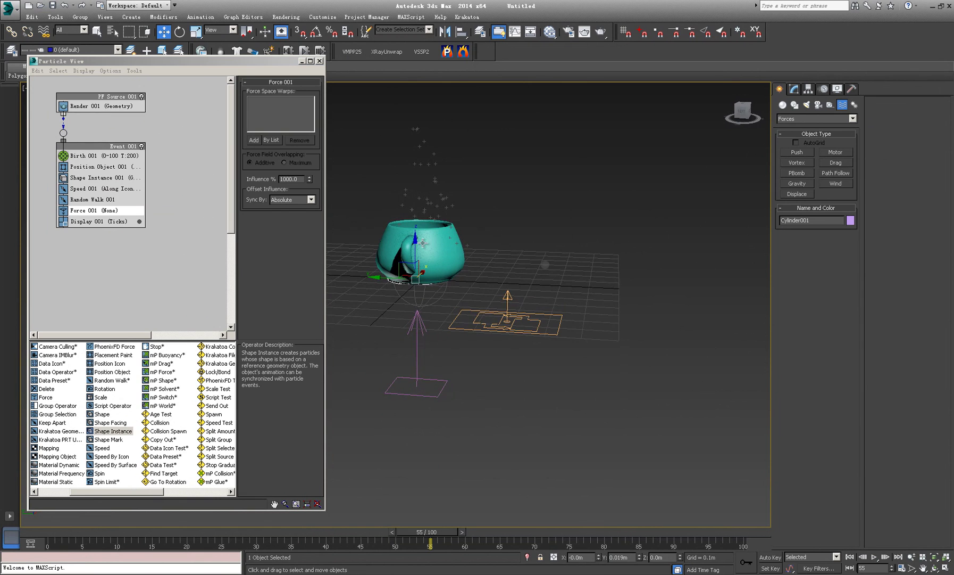
{"action": "middle_click_drag", "start_coordinate": [415, 234], "coordinate": [525, 277], "text": "alt"}
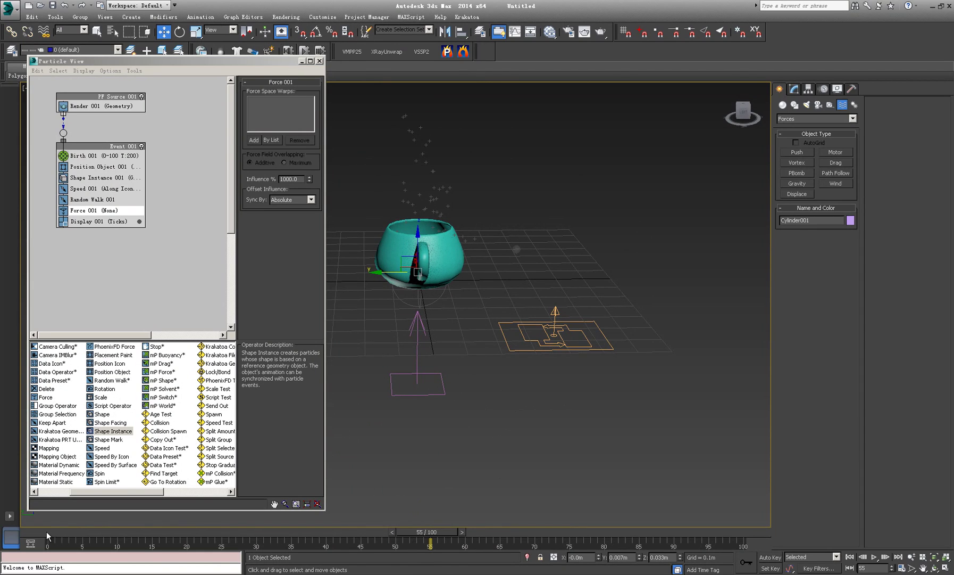
{"action": "left_click_drag", "start_coordinate": [46, 531], "coordinate": [53, 531]}
{"action": "middle_click_drag", "start_coordinate": [436, 307], "coordinate": [430, 356], "text": "alt"}
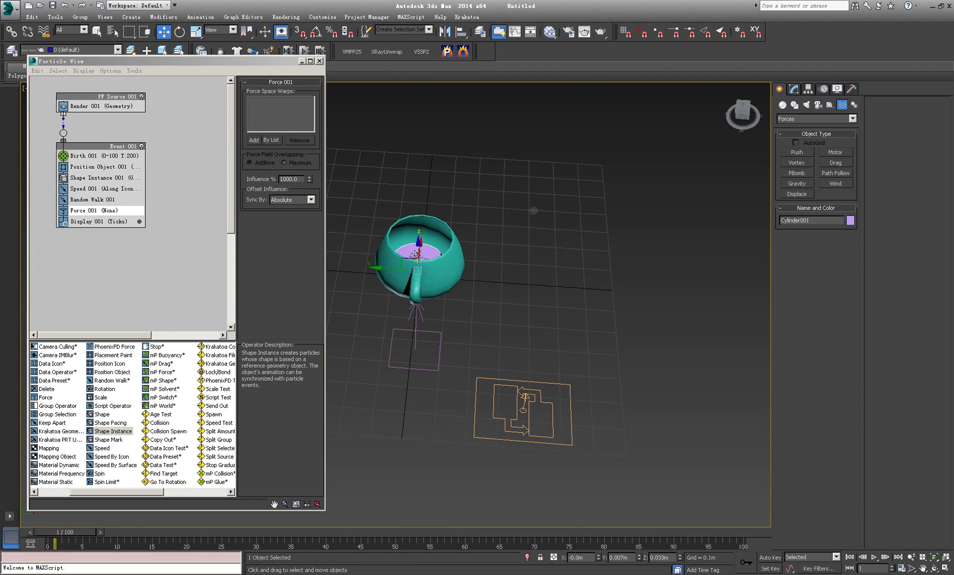
{"action": "middle_click_drag", "start_coordinate": [421, 253], "coordinate": [425, 256], "text": "alt"}
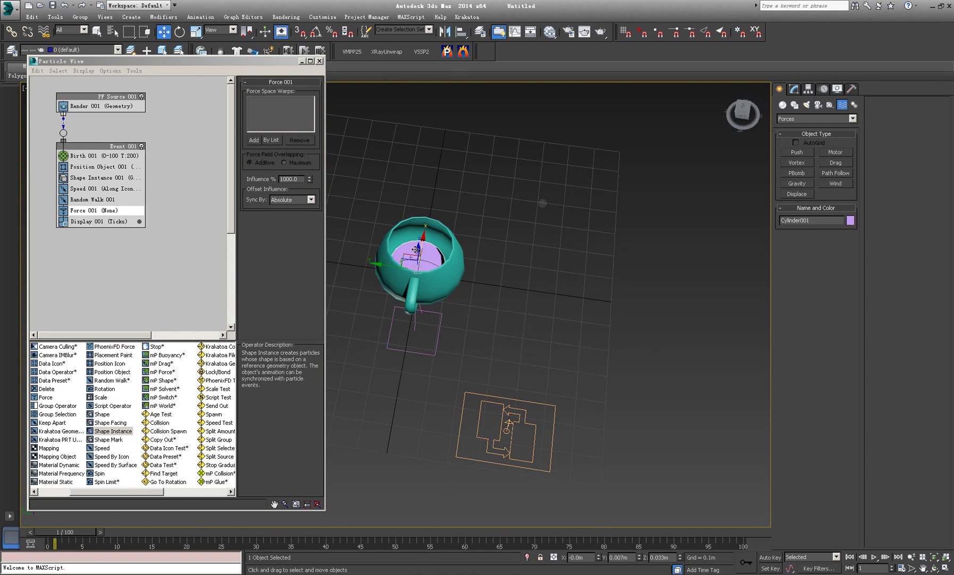
{"action": "middle_click_drag", "start_coordinate": [421, 327], "coordinate": [424, 318], "text": "alt"}
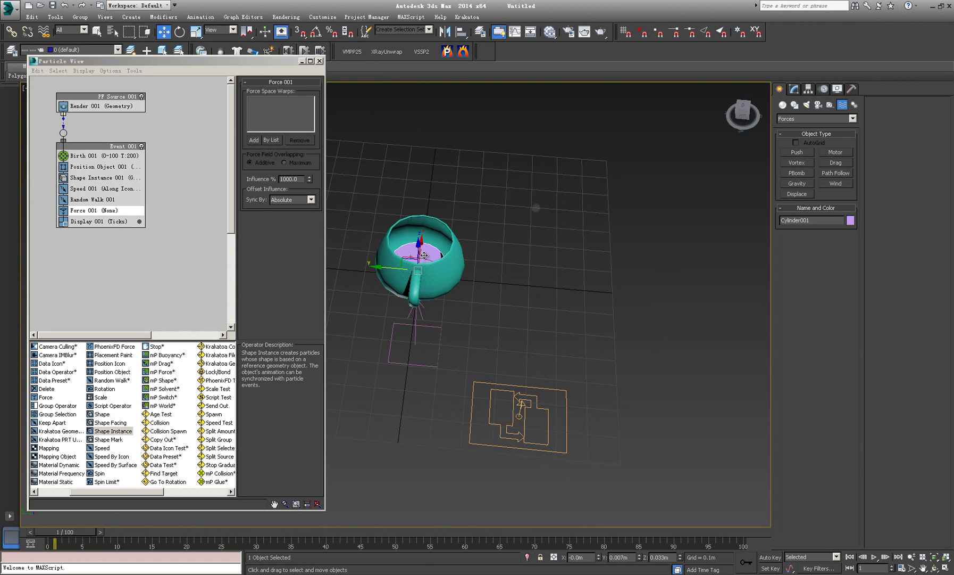
{"action": "middle_click_drag", "start_coordinate": [424, 254], "coordinate": [415, 309], "text": "alt"}
{"action": "left_click_drag", "start_coordinate": [77, 532], "coordinate": [484, 534]}
Step: Preview the rising particles at frame 34 and close the Particle View window
{"action": "key", "text": "w"}
{"action": "middle_click_drag", "start_coordinate": [534, 291], "coordinate": [438, 301], "text": "alt"}
{"action": "left_click_drag", "start_coordinate": [52, 539], "coordinate": [284, 551]}
{"action": "key", "text": "/"}
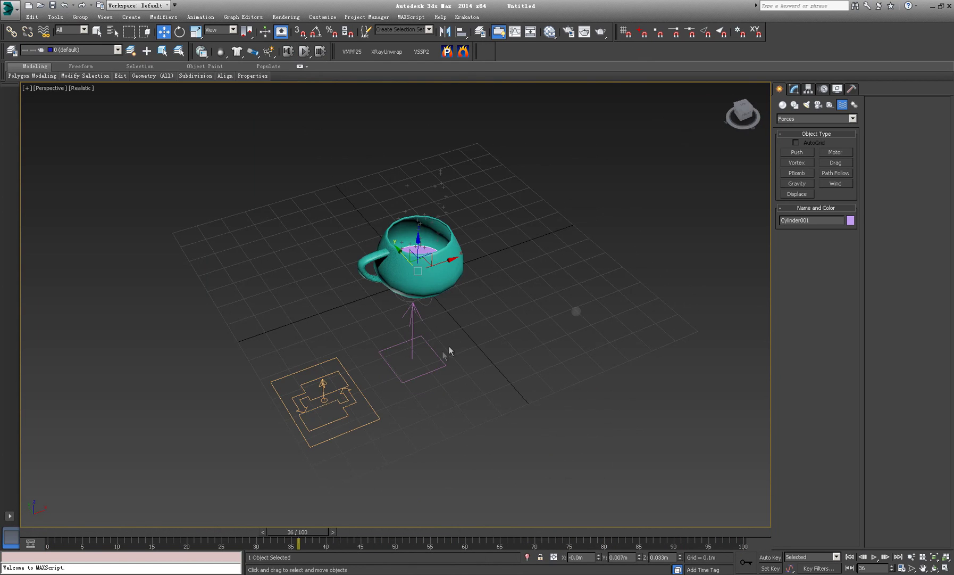
{"action": "middle_click_drag", "start_coordinate": [438, 351], "coordinate": [430, 322], "text": "alt"}
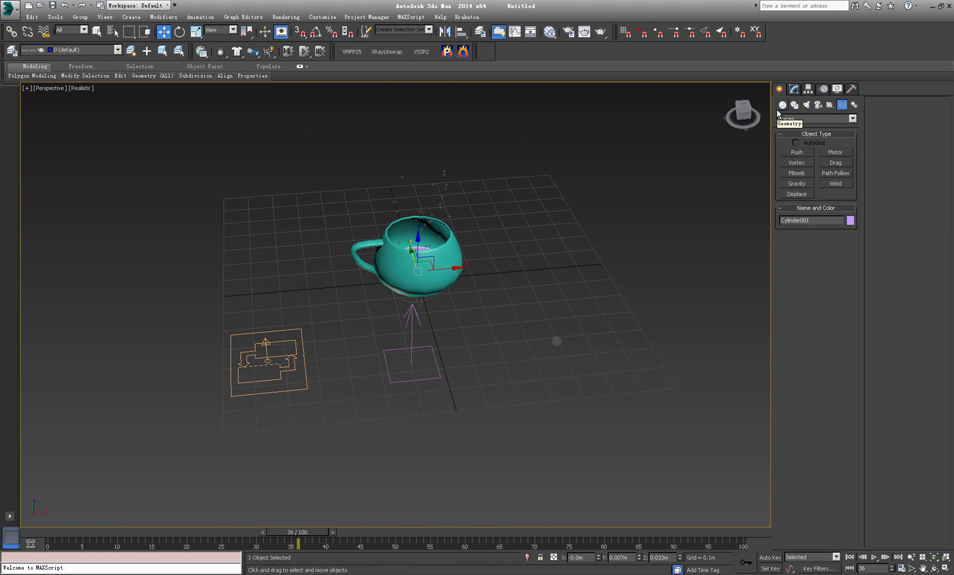
{"action": "middle_click_drag", "start_coordinate": [508, 281], "coordinate": [494, 277], "text": "alt"}
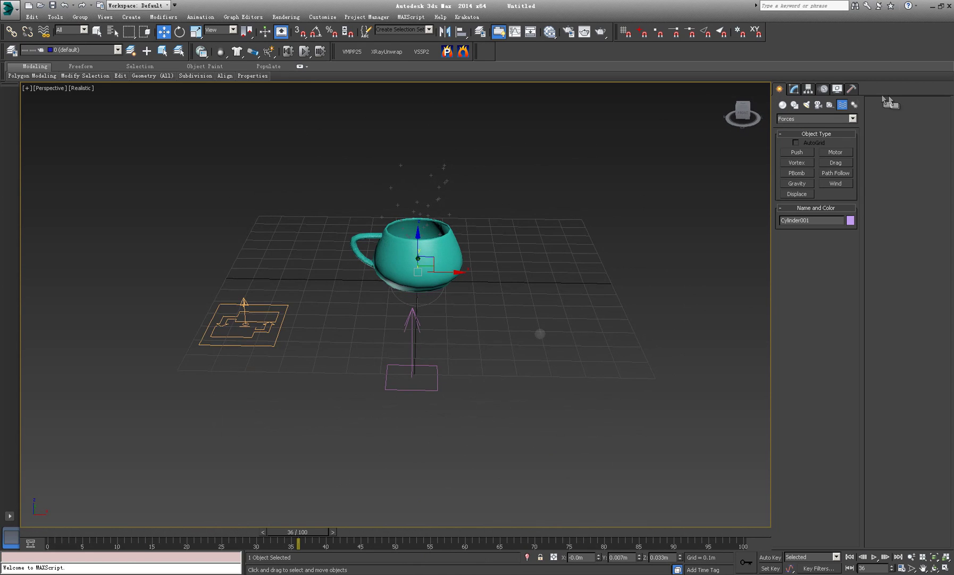
Step: Create a UOmniFlect001 deflector beside the cup and begin picking its deflecting object
{"action": "left_click", "coordinate": [853, 119]}
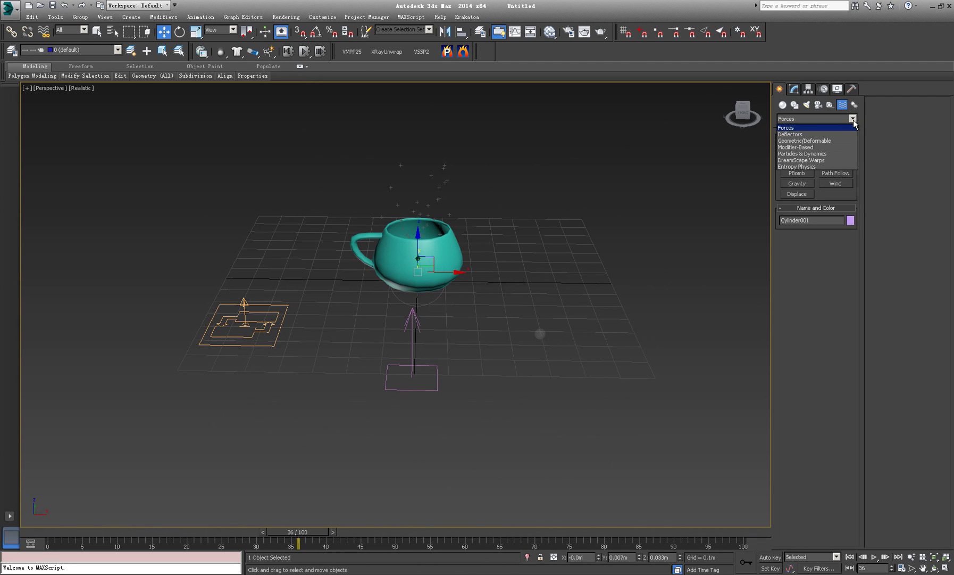
{"action": "left_click", "coordinate": [806, 134]}
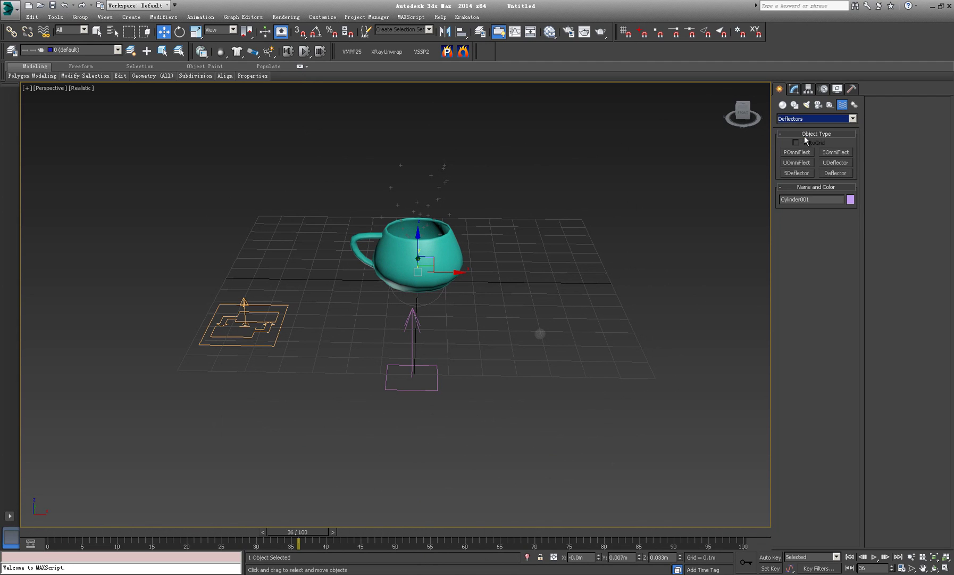
{"action": "left_click", "coordinate": [797, 163]}
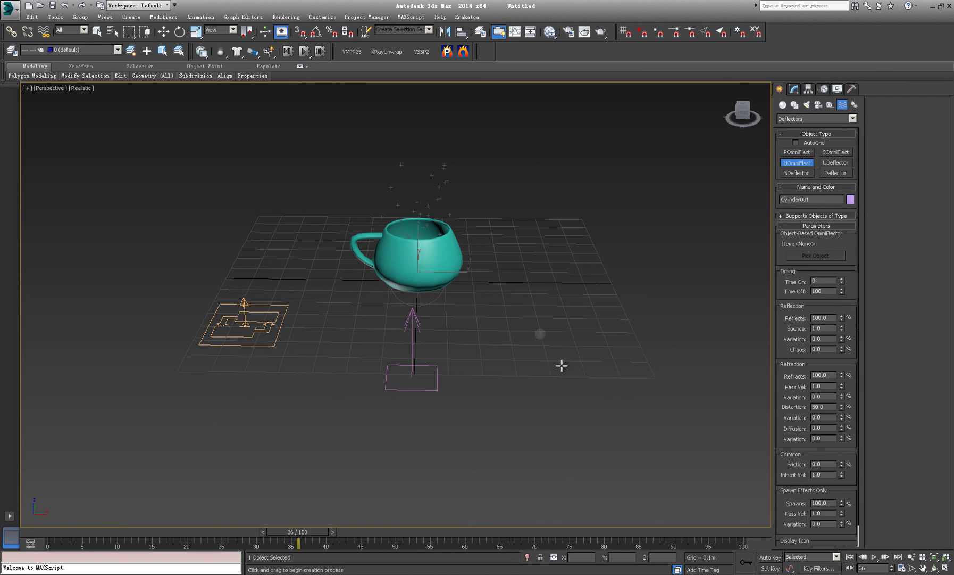
{"action": "left_click_drag", "start_coordinate": [519, 390], "coordinate": [576, 426]}
{"action": "middle_click_drag", "start_coordinate": [540, 334], "coordinate": [466, 310], "text": "alt"}
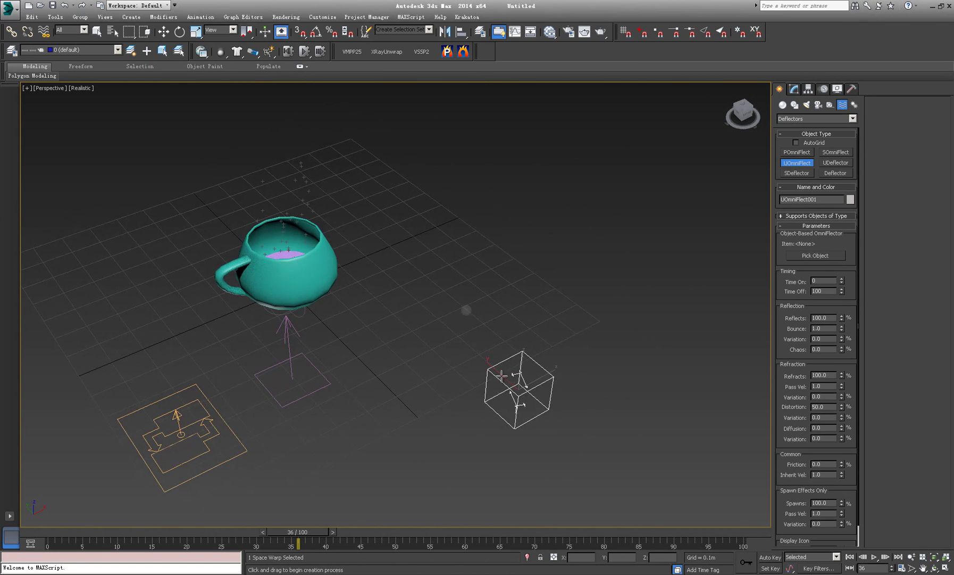
{"action": "left_click", "coordinate": [815, 256]}
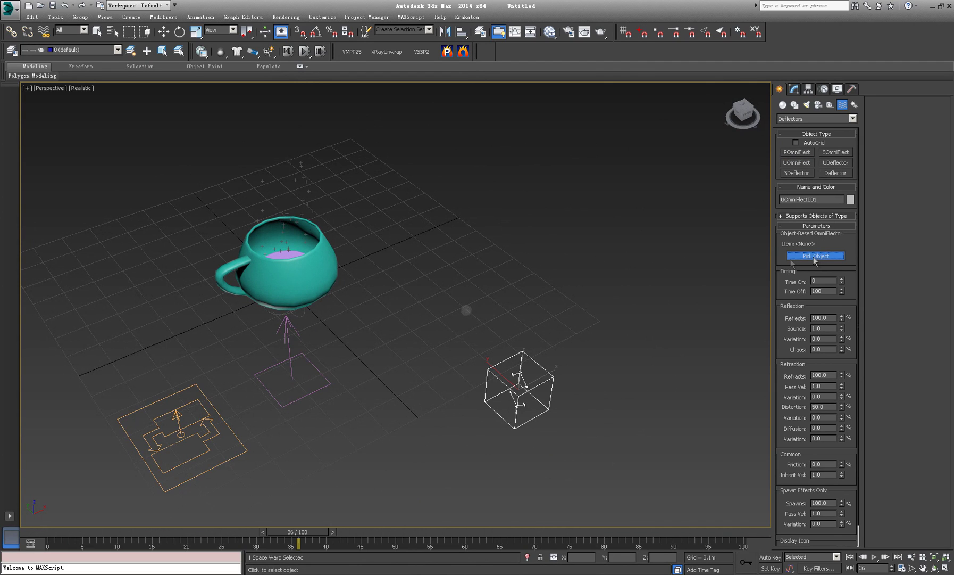
Step: Make Teapot001 the deflecting object and bind UOmniFlect001 to PF Source 001
{"action": "left_click", "coordinate": [327, 270]}
{"action": "middle_click_drag", "start_coordinate": [358, 302], "coordinate": [517, 341], "text": "alt"}
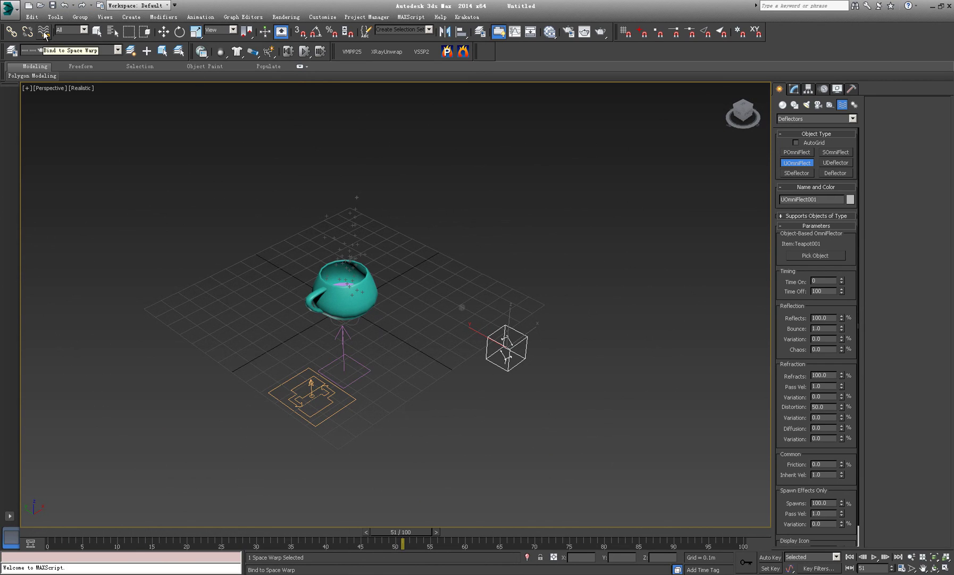
{"action": "left_click", "coordinate": [44, 33]}
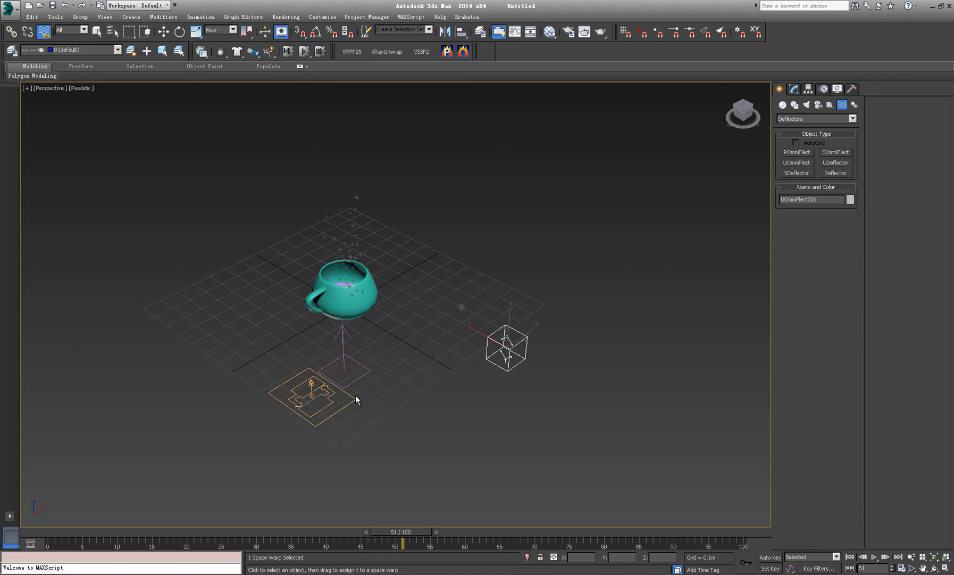
{"action": "left_click_drag", "start_coordinate": [353, 397], "coordinate": [353, 398]}
{"action": "middle_click_drag", "start_coordinate": [415, 394], "coordinate": [409, 276], "text": "alt"}
{"action": "scroll", "coordinate": [409, 276], "scroll_direction": "up", "scroll_amount": 4}
Step: Scrub to frame 59 and frame the teacup to check the rising particles
{"action": "left_click_drag", "start_coordinate": [62, 531], "coordinate": [568, 532]}
{"action": "middle_click_drag", "start_coordinate": [392, 327], "coordinate": [372, 336], "text": "alt"}
{"action": "middle_click_drag", "start_coordinate": [427, 287], "coordinate": [349, 336]}
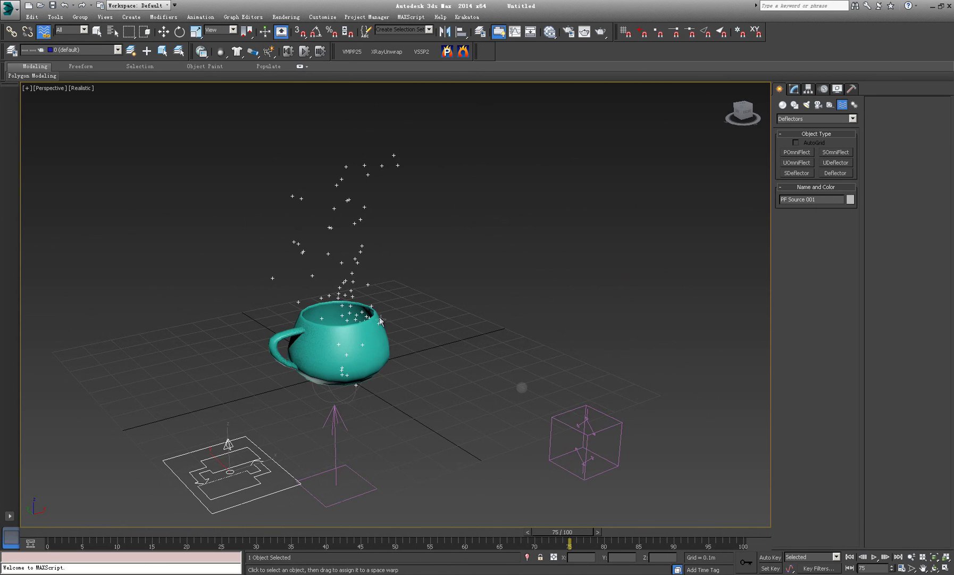
{"action": "middle_click_drag", "start_coordinate": [375, 318], "coordinate": [384, 294]}
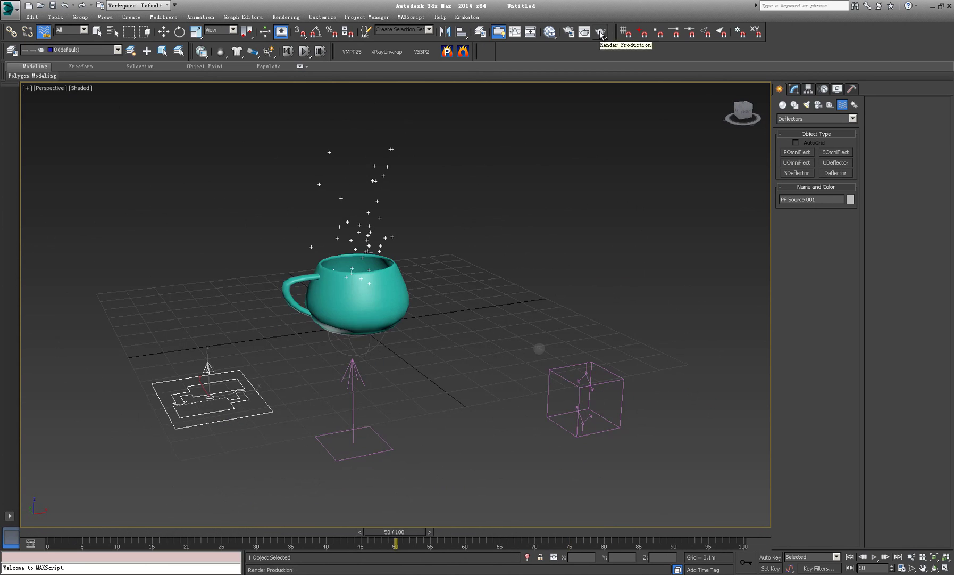
Step: Render frame 50 with V-Ray, inspect the bubbles in an enlarged frame buffer, then close it
{"action": "left_click", "coordinate": [584, 31]}
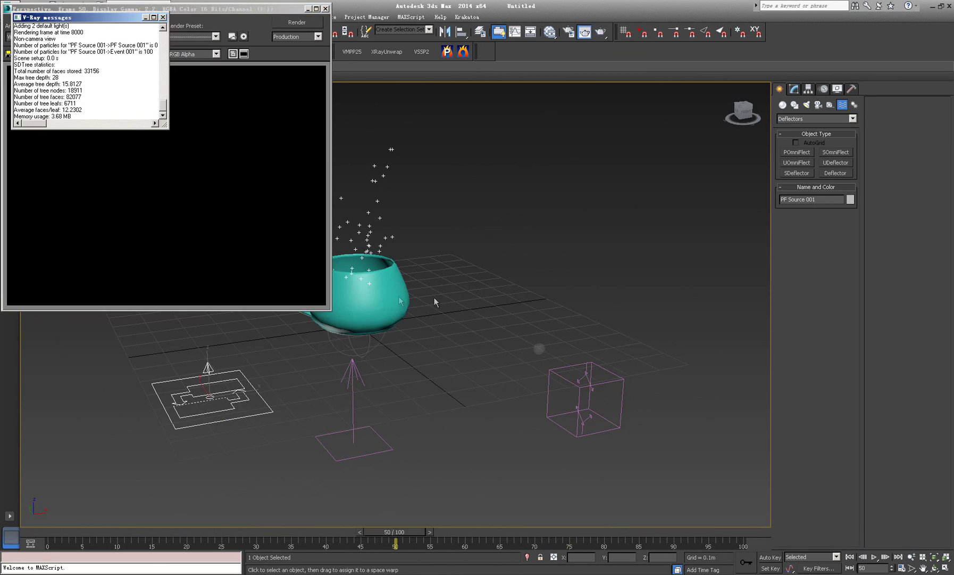
{"action": "left_click_drag", "start_coordinate": [253, 11], "coordinate": [508, 132]}
{"action": "left_click_drag", "start_coordinate": [586, 433], "coordinate": [734, 520]}
{"action": "scroll", "coordinate": [541, 372], "scroll_direction": "up", "scroll_amount": 3}
{"action": "middle_click_drag", "start_coordinate": [407, 341], "coordinate": [575, 411]}
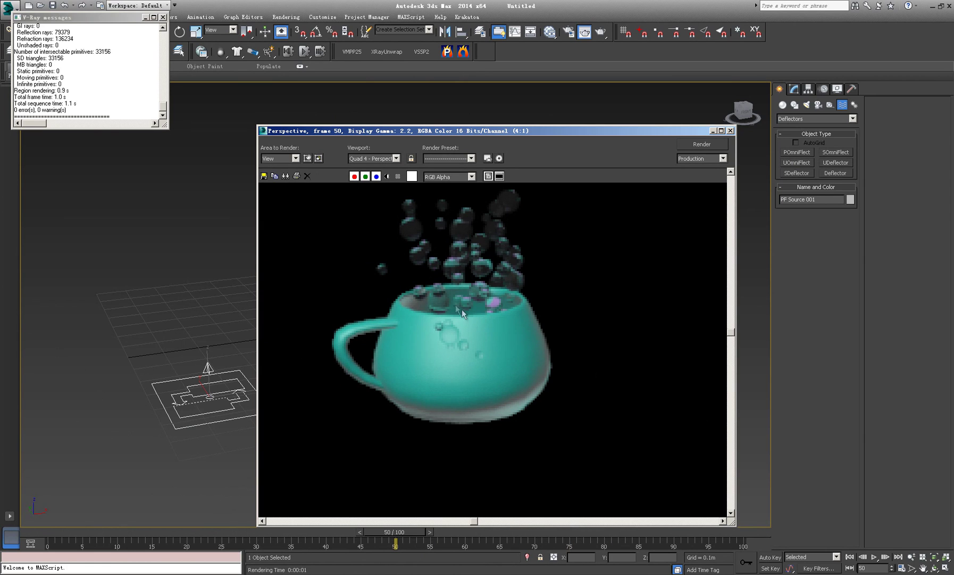
{"action": "left_click", "coordinate": [731, 130]}
{"action": "scroll", "coordinate": [429, 314], "scroll_direction": "up", "scroll_amount": 3}
{"action": "middle_click_drag", "start_coordinate": [429, 314], "coordinate": [339, 294]}
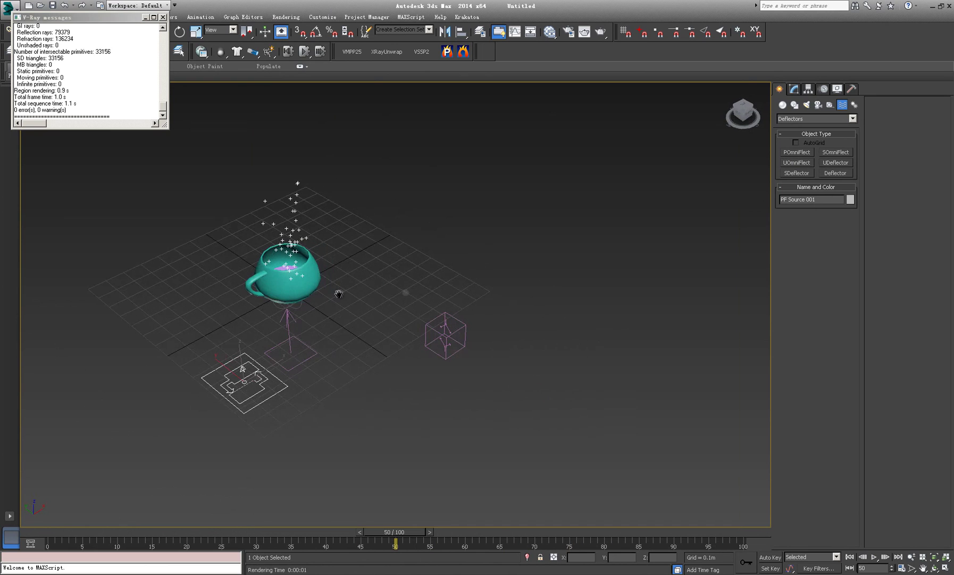
Step: Place a Standard omni light, Omni001, beside the teapot cup
{"action": "left_click", "coordinate": [807, 106]}
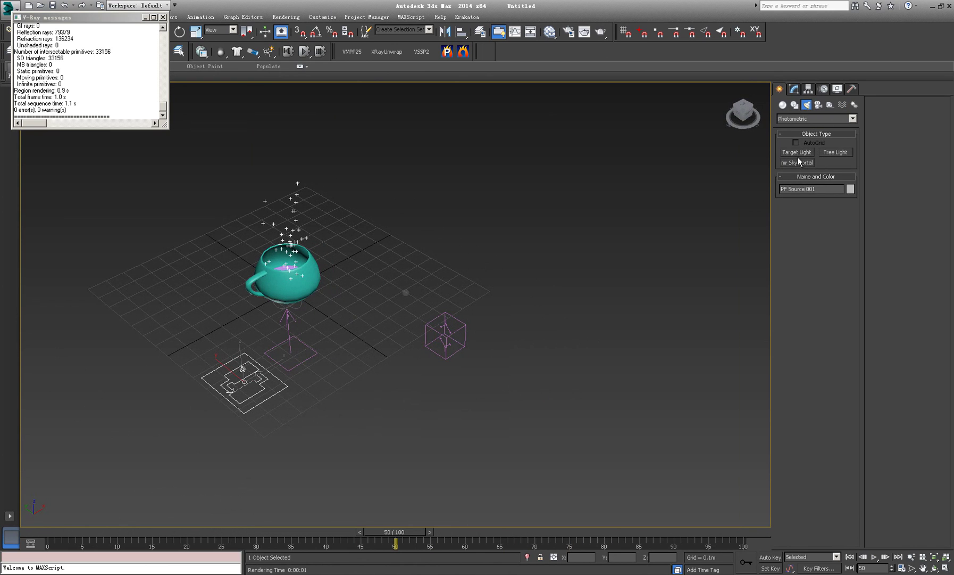
{"action": "left_click", "coordinate": [822, 118]}
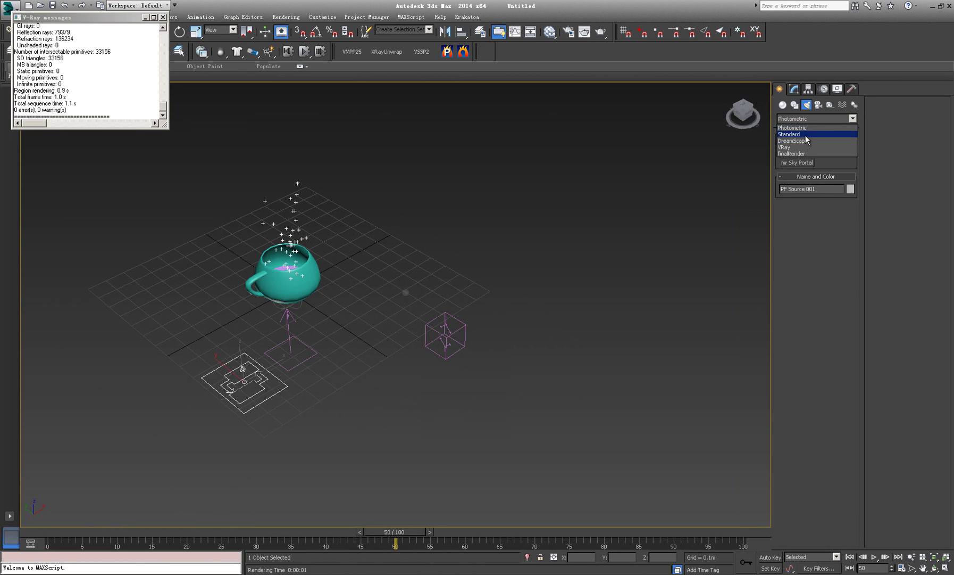
{"action": "left_click", "coordinate": [806, 135]}
{"action": "left_click", "coordinate": [803, 174]}
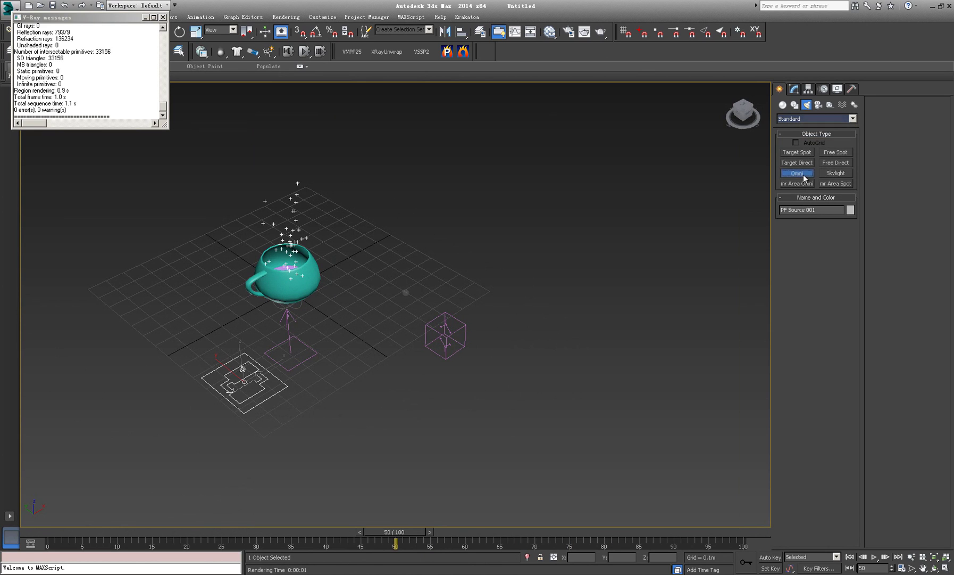
{"action": "left_click", "coordinate": [351, 330]}
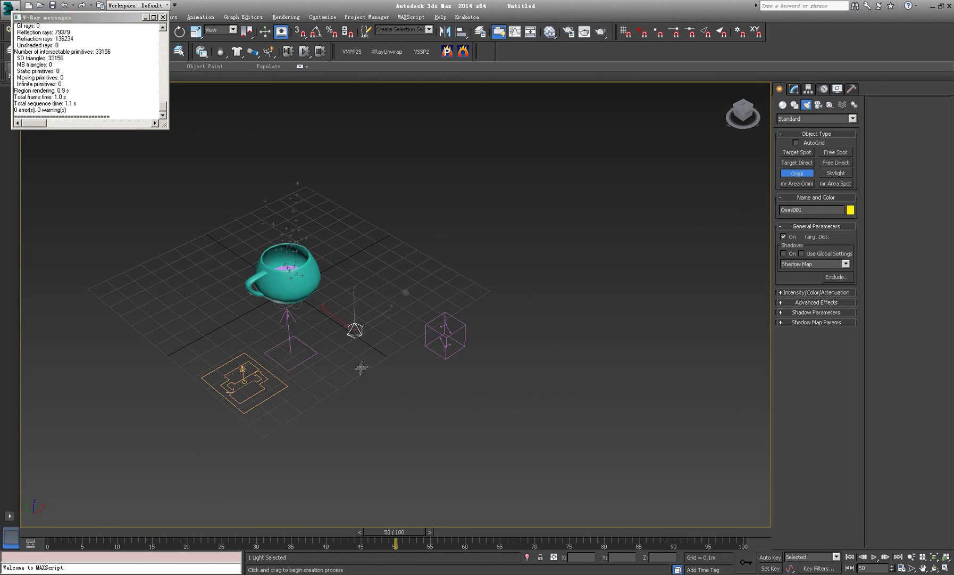
{"action": "middle_click_drag", "start_coordinate": [366, 362], "coordinate": [362, 330], "text": "alt"}
{"action": "right_click", "coordinate": [361, 303]}
Step: Add a Target Spot, Spot001, aimed at the teapot and raised to about 1.355m
{"action": "mouse_move", "coordinate": [440, 285]}
{"action": "middle_mouse_down", "text": "alt"}
{"action": "mouse_move", "coordinate": [426, 277]}
{"action": "mouse_move", "coordinate": [443, 304]}
{"action": "middle_mouse_up", "text": "alt"}
{"action": "left_click", "coordinate": [803, 152]}
{"action": "left_click_drag", "start_coordinate": [657, 443], "coordinate": [285, 322]}
{"action": "middle_click_drag", "start_coordinate": [649, 420], "coordinate": [628, 376], "text": "alt"}
{"action": "right_click", "coordinate": [673, 392]}
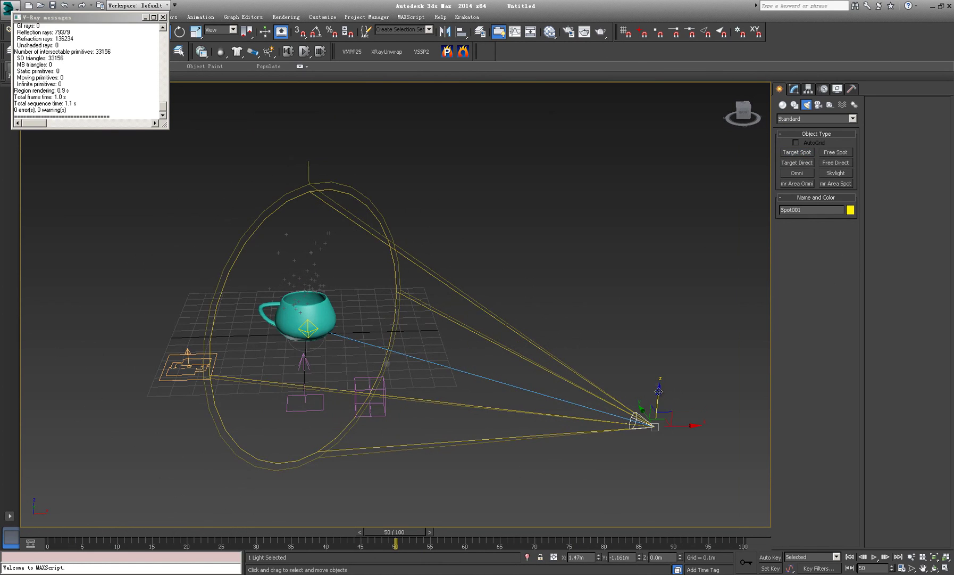
{"action": "left_click_drag", "start_coordinate": [654, 425], "coordinate": [691, 98]}
{"action": "scroll", "coordinate": [513, 273], "scroll_direction": "down", "scroll_amount": 4}
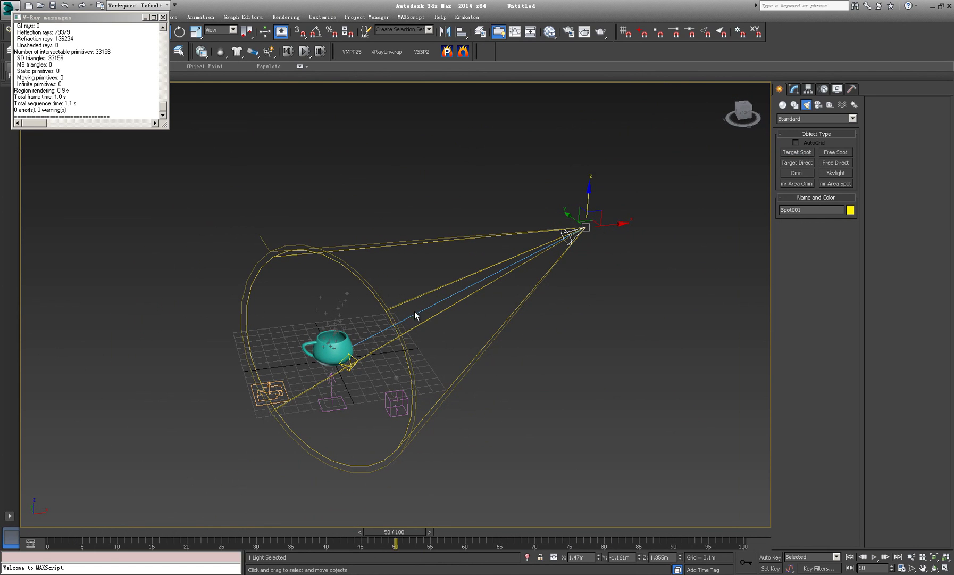
Step: Drag out target camera Camera001 in front of the cup, targeting the teapot, then close V-Ray messages
{"action": "mouse_move", "coordinate": [416, 307]}
{"action": "middle_mouse_down", "text": "alt"}
{"action": "mouse_move", "coordinate": [396, 322]}
{"action": "mouse_move", "coordinate": [421, 291]}
{"action": "middle_mouse_up", "text": "alt"}
{"action": "left_click", "coordinate": [818, 104]}
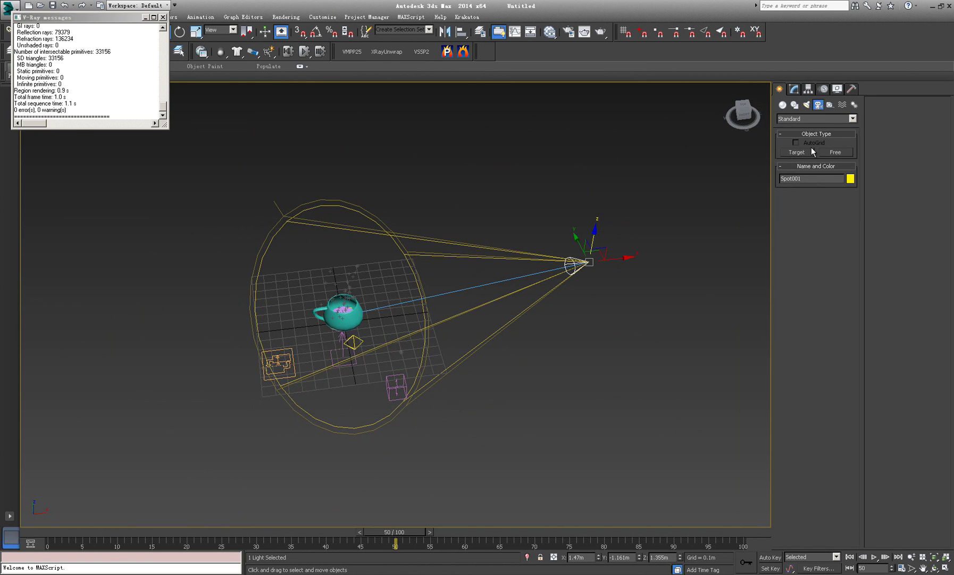
{"action": "left_click", "coordinate": [807, 152]}
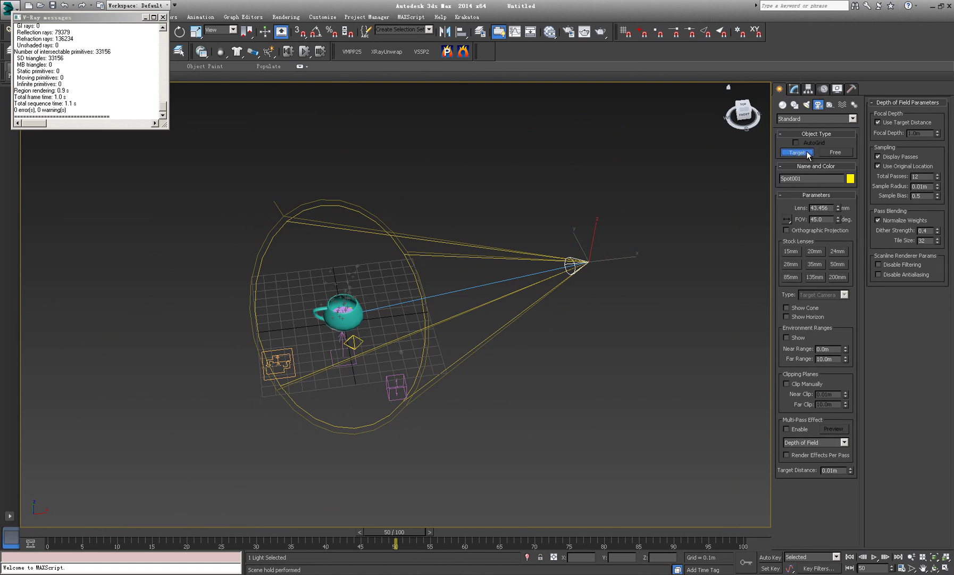
{"action": "middle_click_drag", "start_coordinate": [442, 360], "coordinate": [543, 375], "text": "alt"}
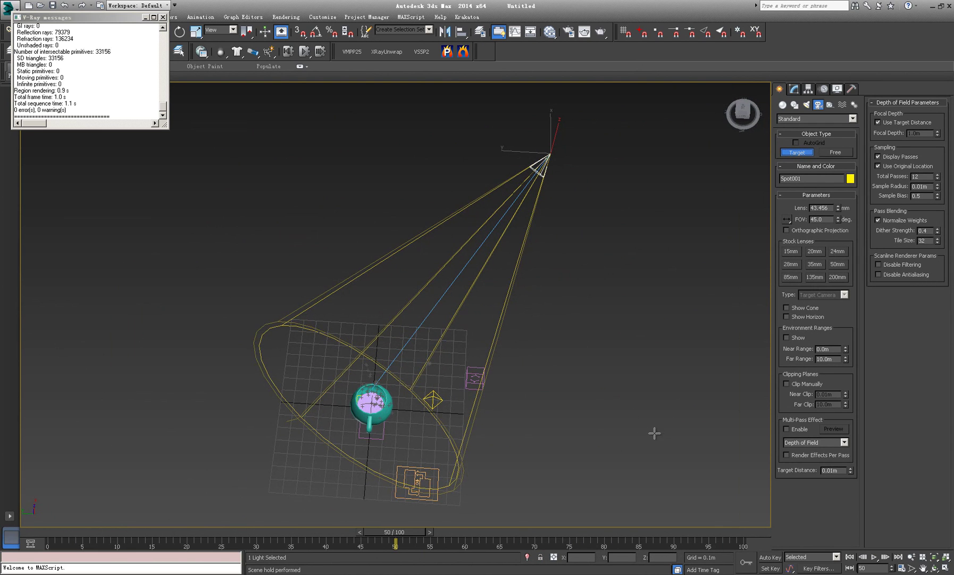
{"action": "left_click_drag", "start_coordinate": [653, 433], "coordinate": [374, 404]}
{"action": "middle_click_drag", "start_coordinate": [479, 457], "coordinate": [553, 357], "text": "alt"}
{"action": "right_click", "coordinate": [696, 414]}
{"action": "left_click", "coordinate": [163, 18]}
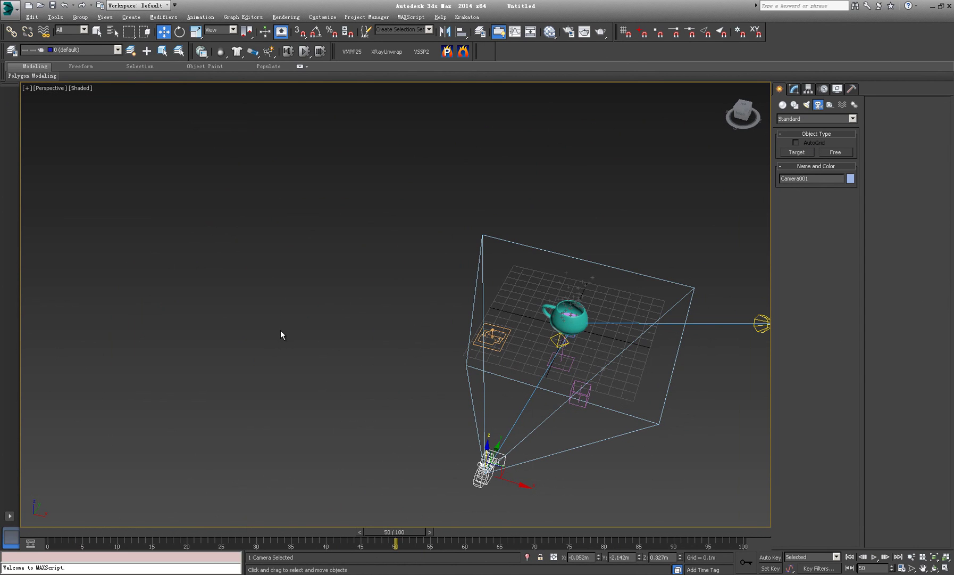
Step: Switch to four viewports and make the Top viewport look through Camera001
{"action": "key", "text": "alt+w"}
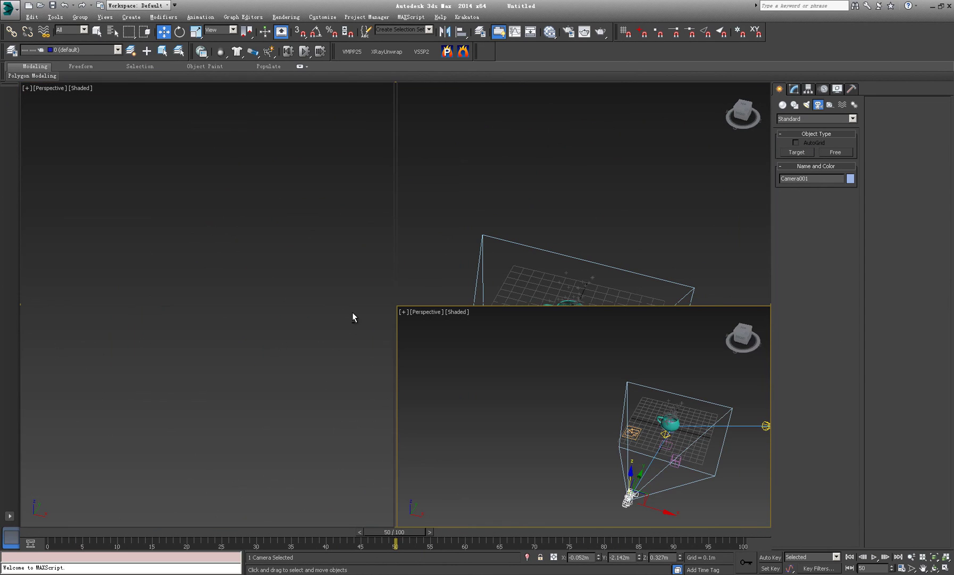
{"action": "left_click", "coordinate": [42, 89]}
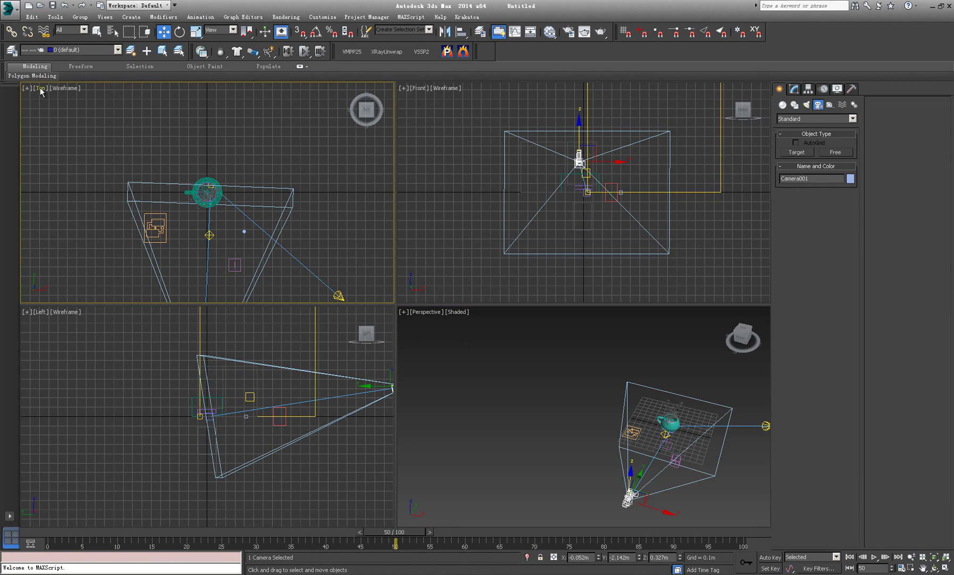
{"action": "left_click", "coordinate": [40, 89]}
{"action": "mouse_move", "coordinate": [64, 99]}
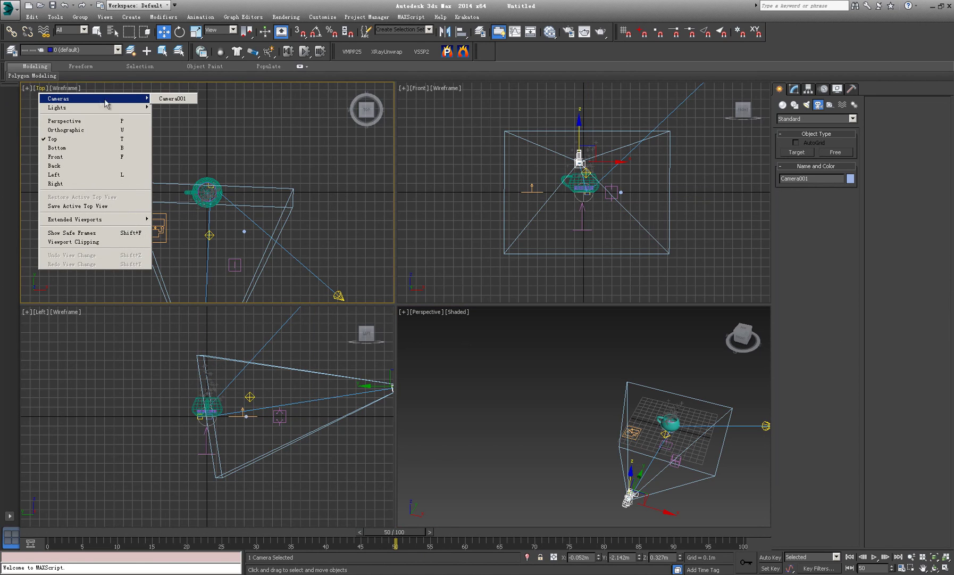
{"action": "left_click", "coordinate": [175, 98]}
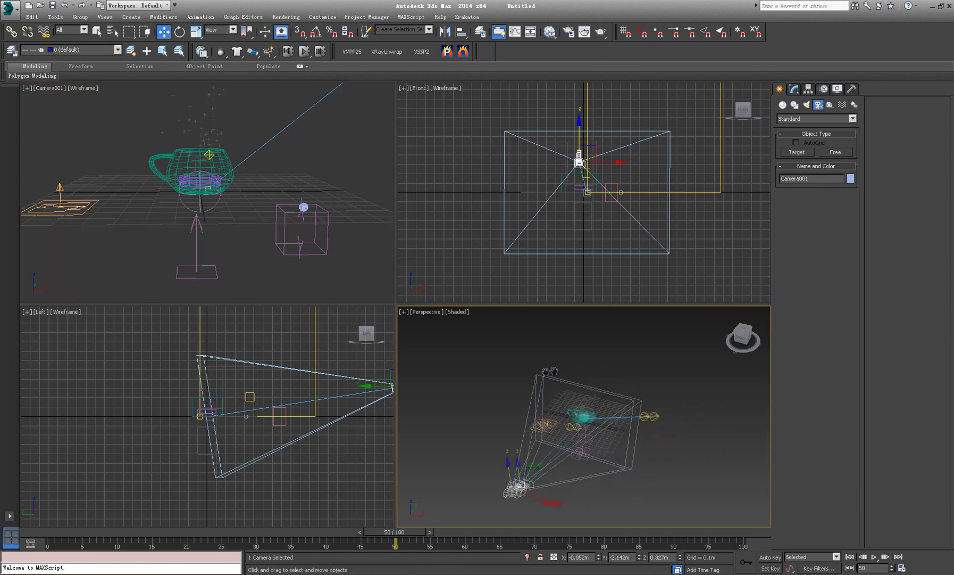
Step: Raise Camera001 higher along Z and turn on Auto Key
{"action": "mouse_move", "coordinate": [639, 426]}
{"action": "middle_mouse_down", "text": "alt"}
{"action": "mouse_move", "coordinate": [656, 432]}
{"action": "mouse_move", "coordinate": [648, 422]}
{"action": "middle_mouse_up", "text": "alt"}
{"action": "left_click_drag", "start_coordinate": [599, 426], "coordinate": [599, 384]}
{"action": "right_click", "coordinate": [242, 215]}
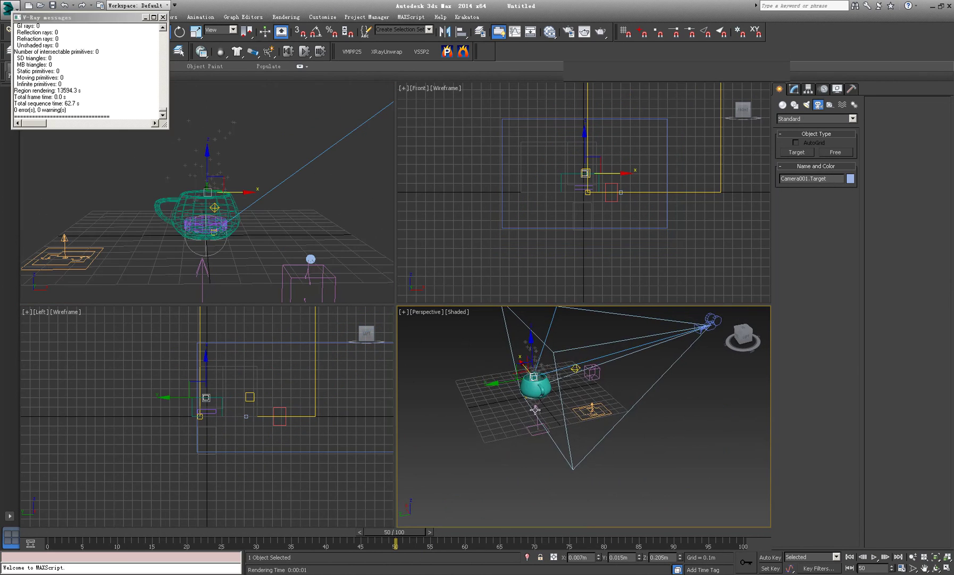
{"action": "middle_click_drag", "start_coordinate": [535, 409], "coordinate": [569, 406], "text": "alt"}
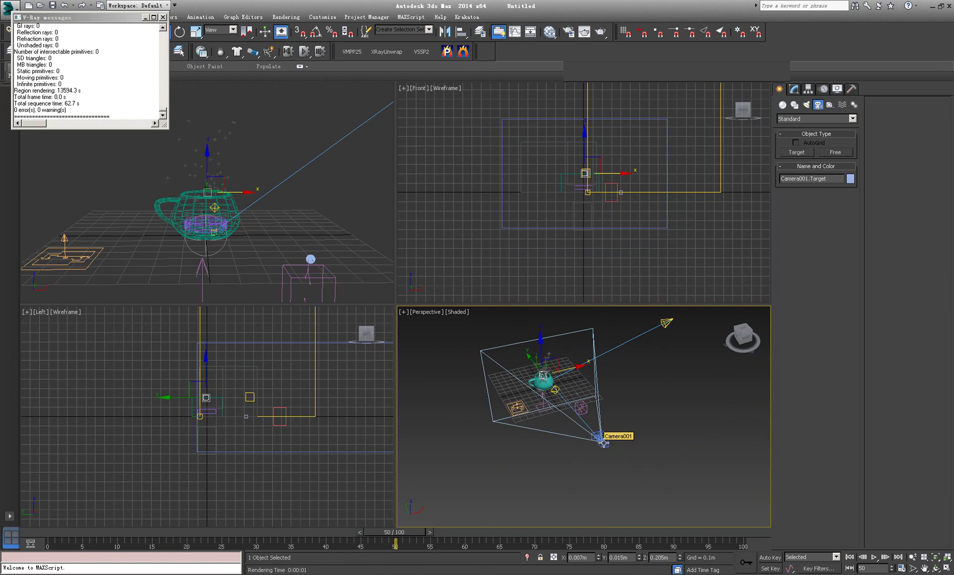
{"action": "middle_click_drag", "start_coordinate": [604, 442], "coordinate": [586, 434], "text": "alt"}
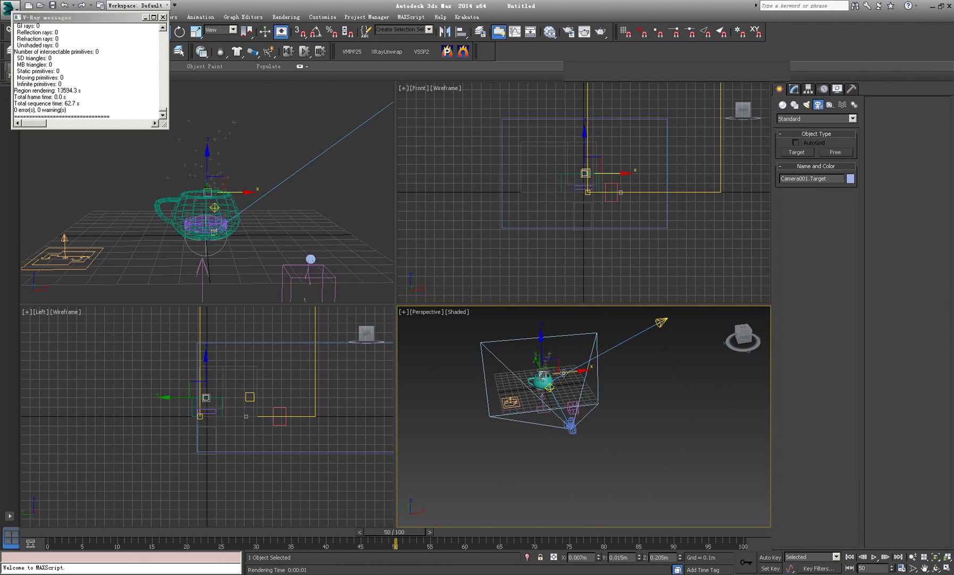
{"action": "middle_click_drag", "start_coordinate": [564, 376], "coordinate": [558, 406], "text": "alt"}
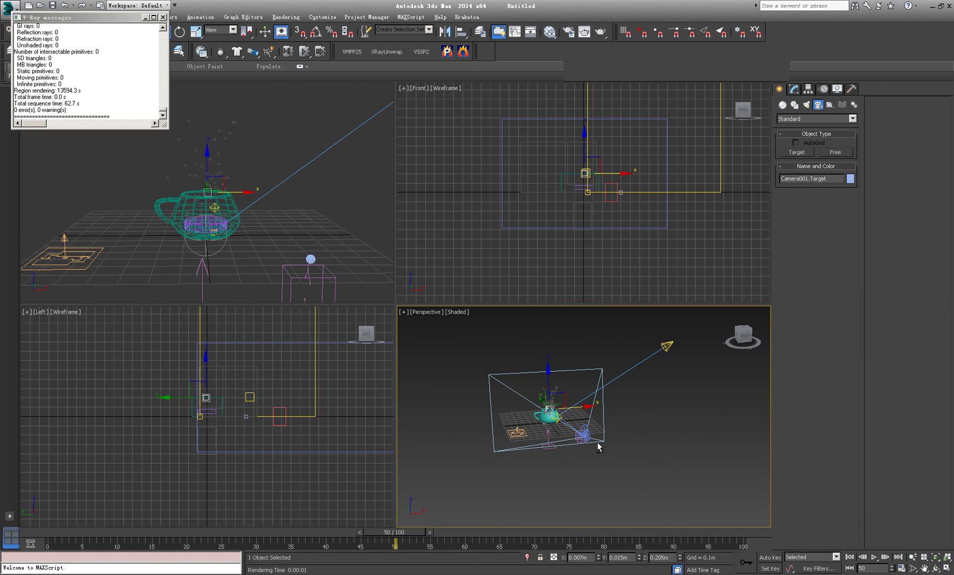
{"action": "middle_click_drag", "start_coordinate": [599, 444], "coordinate": [579, 442], "text": "alt"}
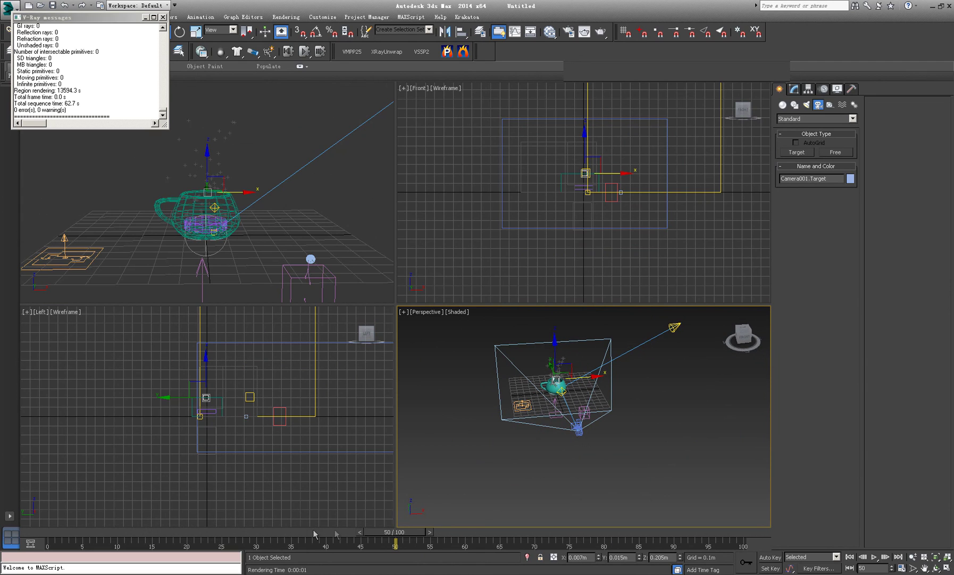
{"action": "key", "text": "Home"}
Step: Key Camera001 moved left along X at frame 0 and right at frame 50
{"action": "left_click", "coordinate": [770, 557]}
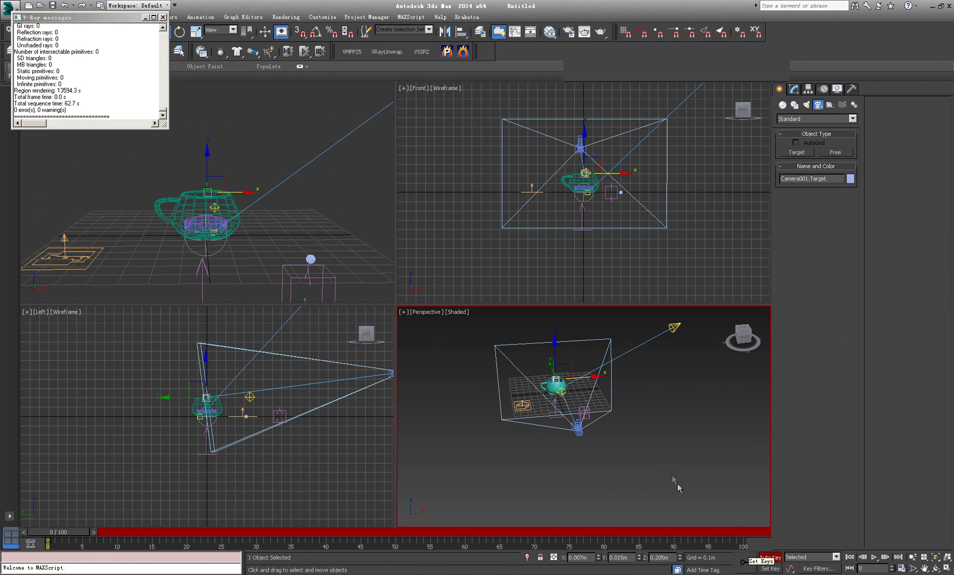
{"action": "left_click", "coordinate": [582, 461]}
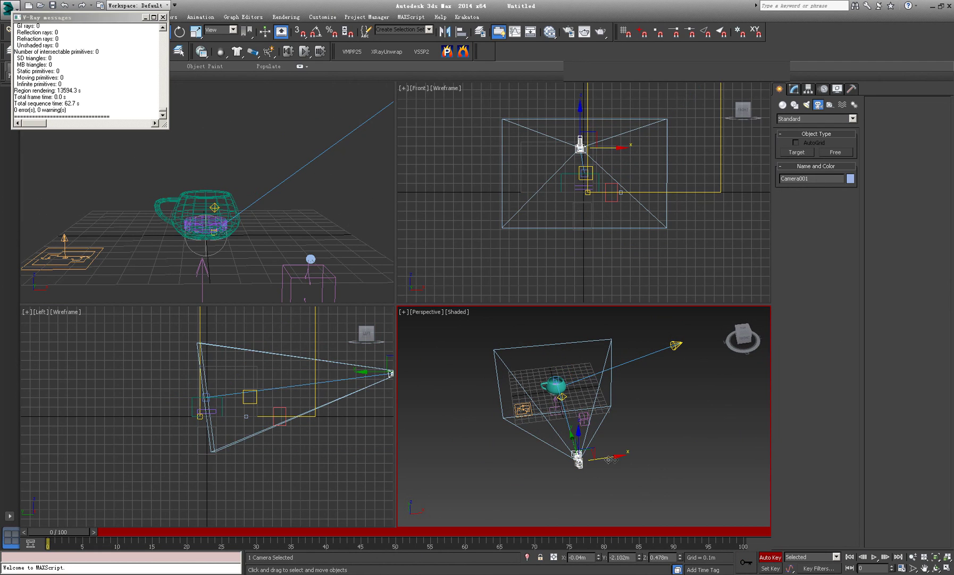
{"action": "left_click_drag", "start_coordinate": [620, 454], "coordinate": [559, 459]}
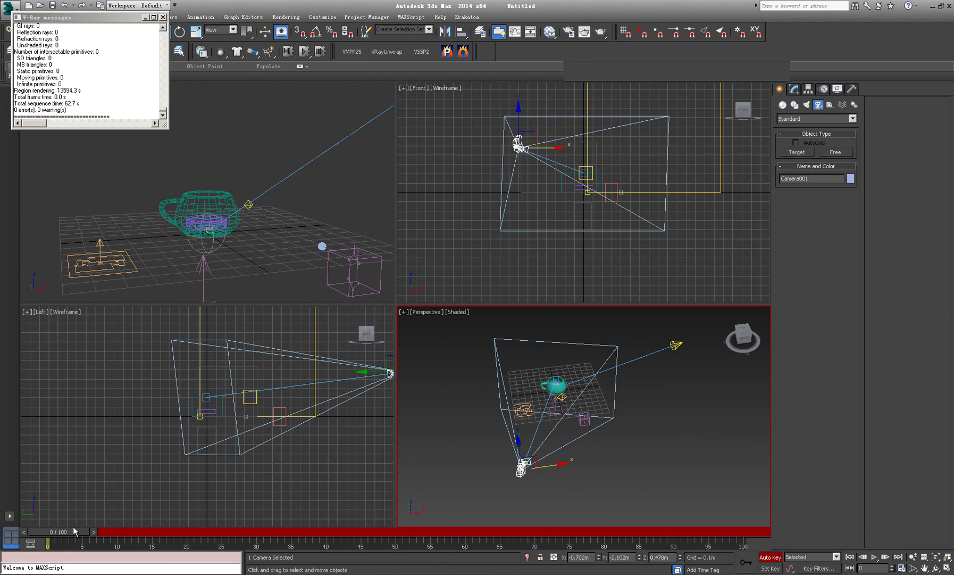
{"action": "left_click_drag", "start_coordinate": [73, 531], "coordinate": [410, 541]}
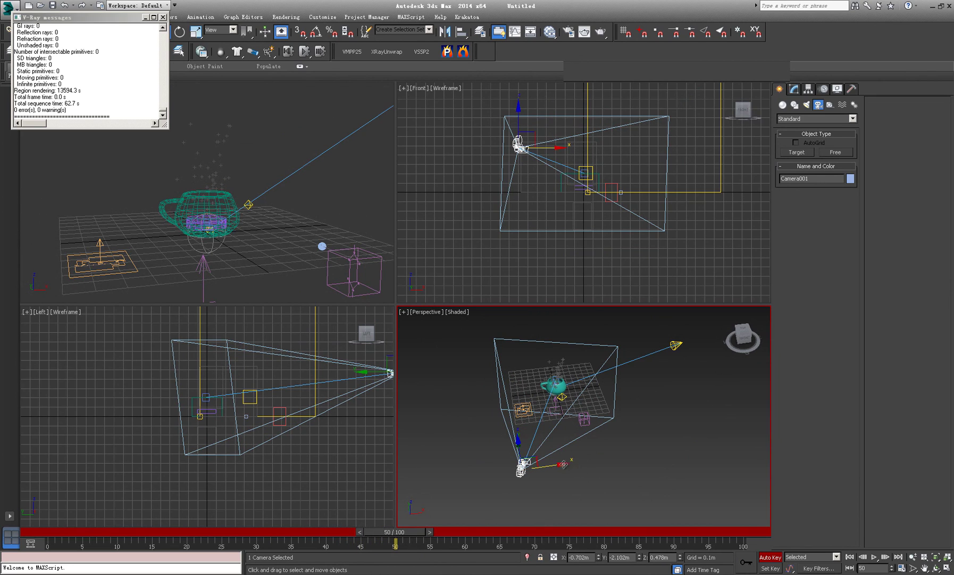
{"action": "left_click_drag", "start_coordinate": [562, 464], "coordinate": [740, 438]}
Step: Shift Camera001.Target sideways along X and scrub back to frame 0 to check
{"action": "middle_click_drag", "start_coordinate": [588, 399], "coordinate": [555, 393], "text": "alt"}
{"action": "left_click", "coordinate": [543, 375]}
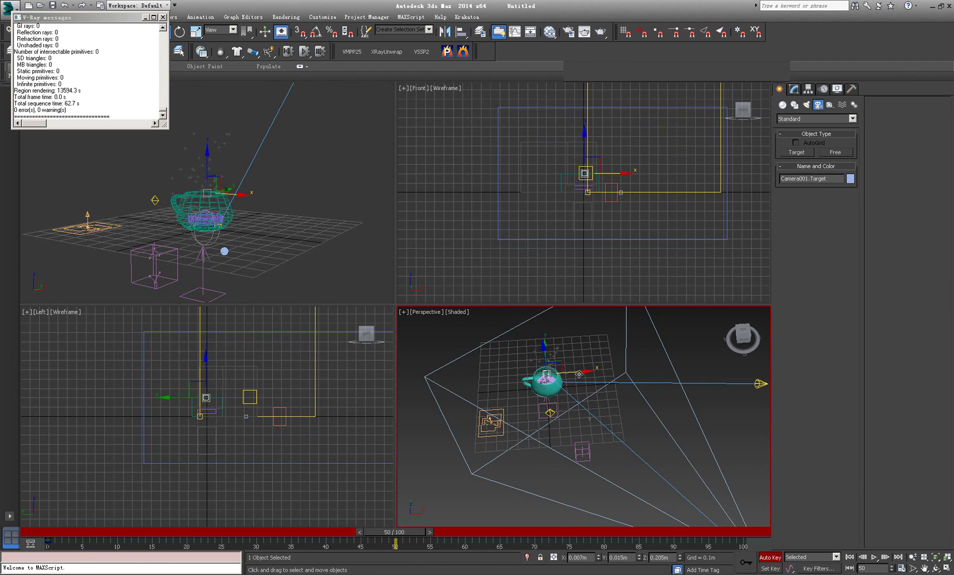
{"action": "left_click_drag", "start_coordinate": [581, 373], "coordinate": [615, 365]}
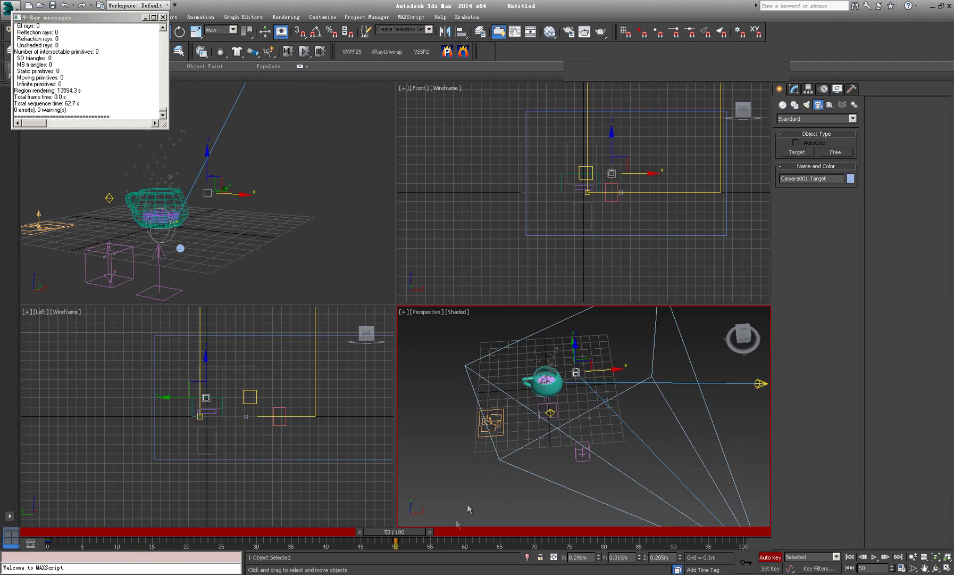
{"action": "left_click_drag", "start_coordinate": [394, 531], "coordinate": [45, 540]}
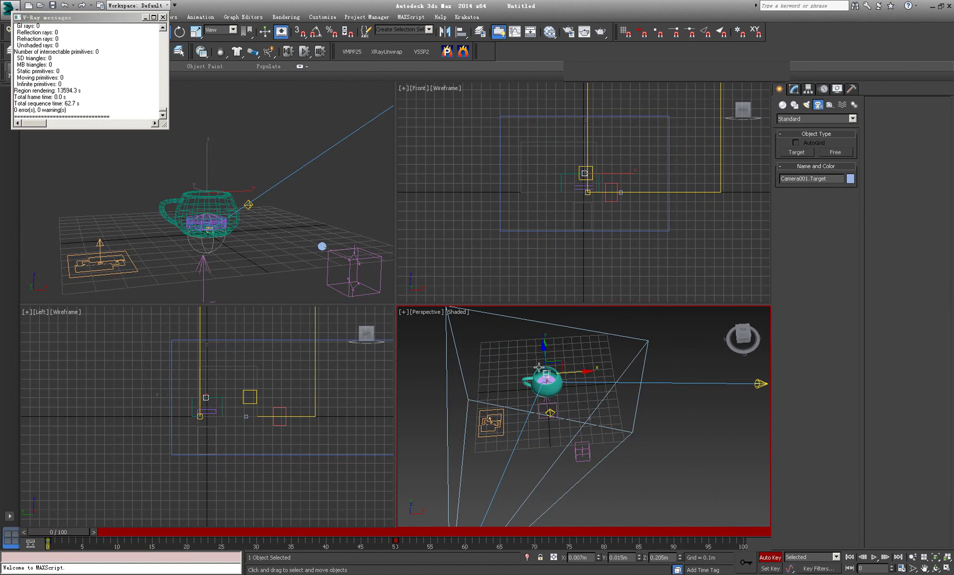
{"action": "left_click_drag", "start_coordinate": [582, 372], "coordinate": [531, 368]}
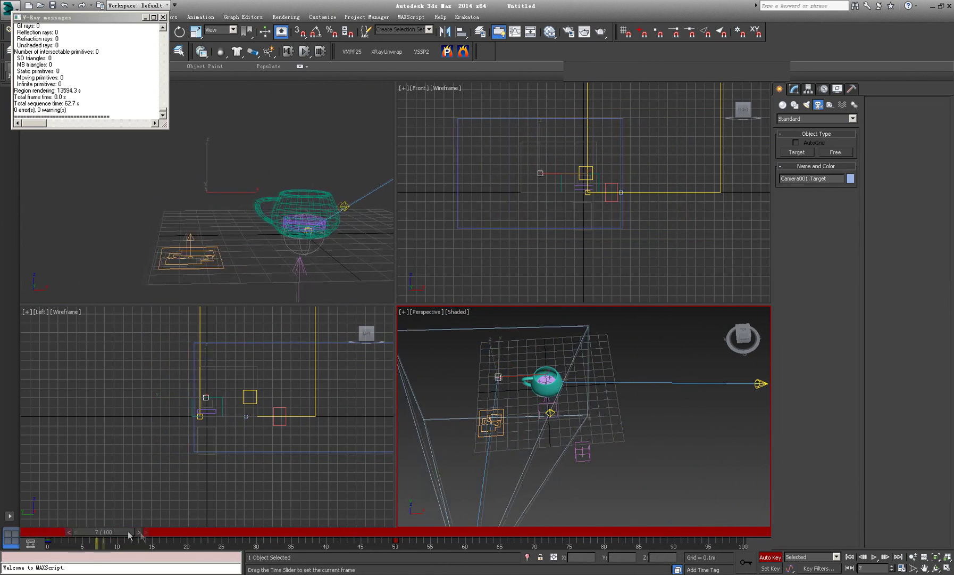